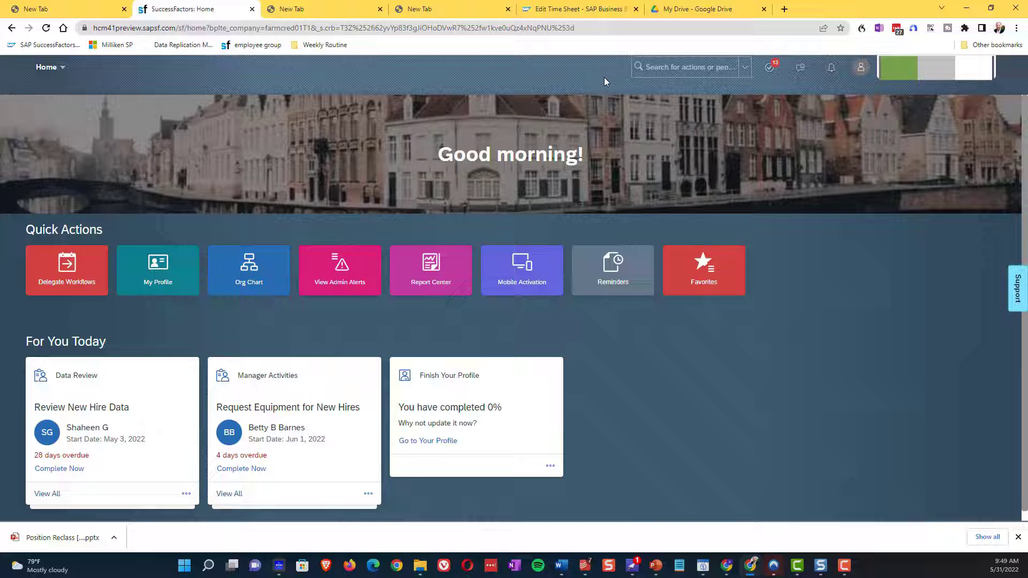
Open Manage Employee Central Settings and confirm Time Off is enabled while Time Sheet is off.
left_click(652, 75)
type("Employee CEnt")
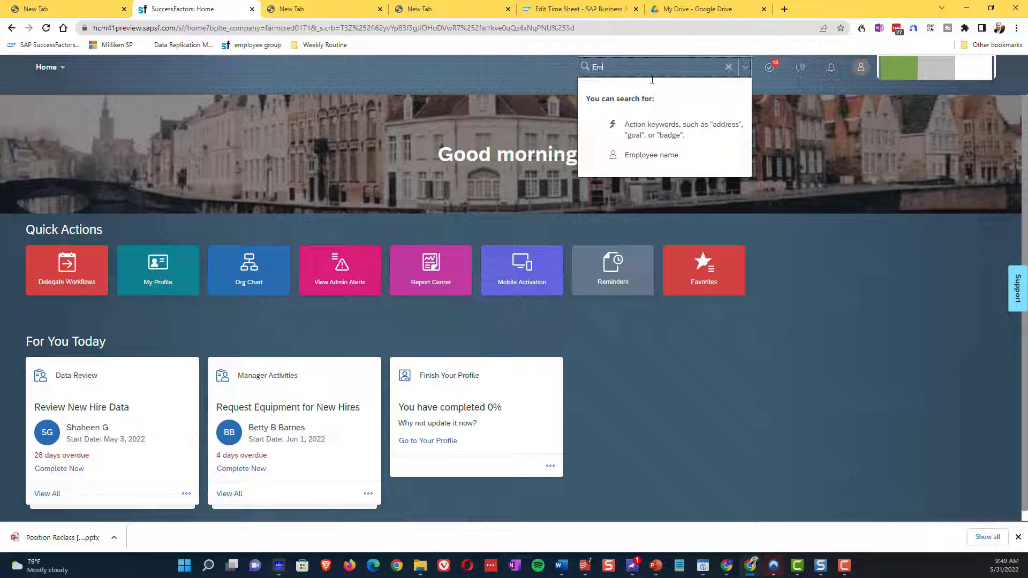
key("BackSpace")
key("BackSpace")
key("BackSpace")
key("BackSpace")
type("Central Setting")
left_click(645, 95)
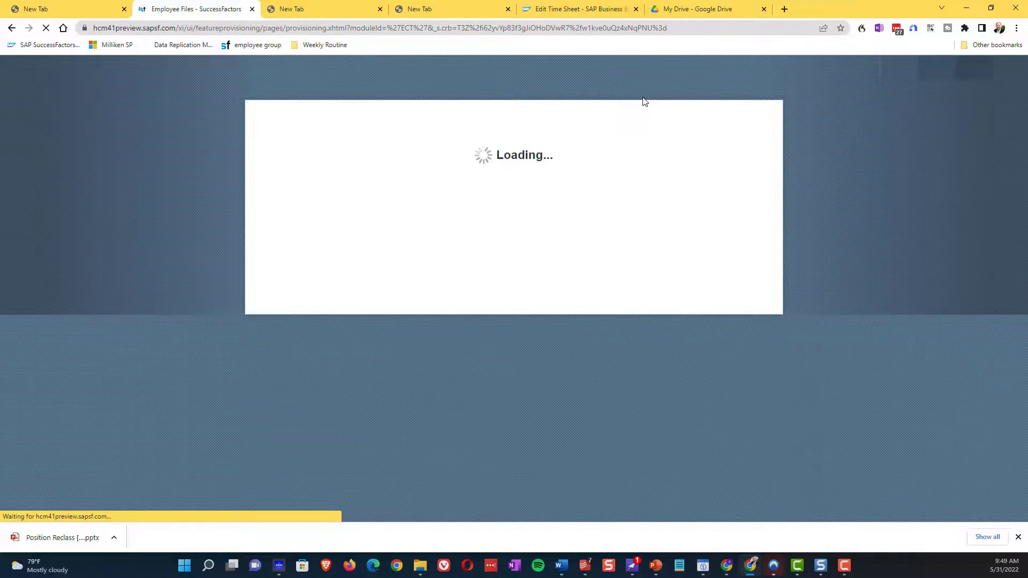
scroll(463, 138, "down", 1)
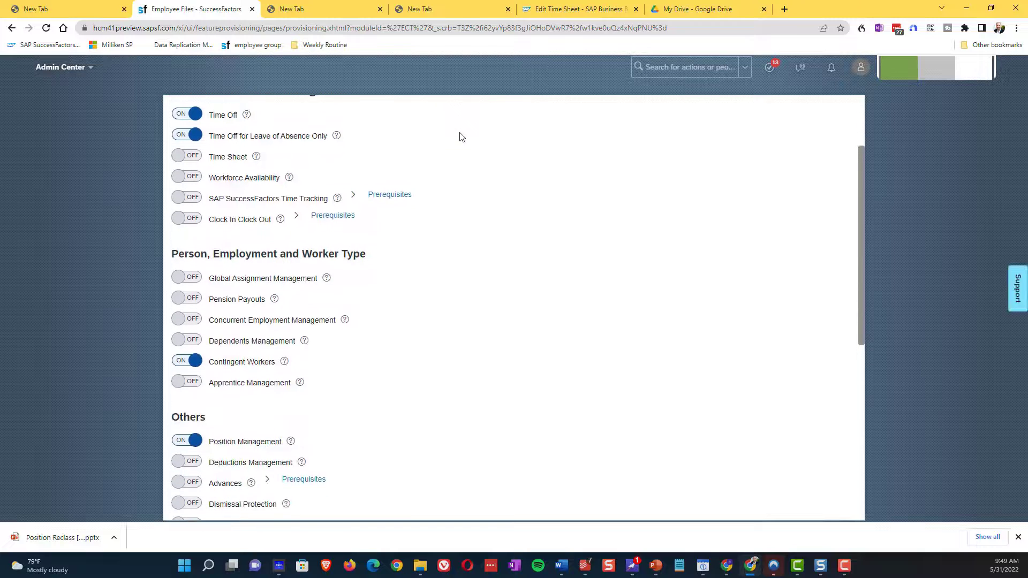
scroll(463, 138, "up", 1)
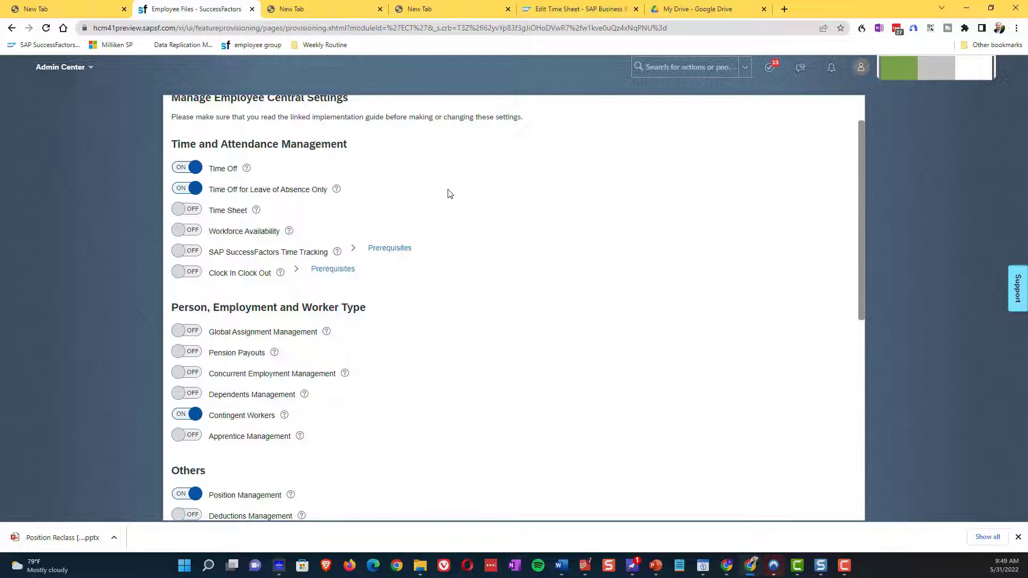
left_click(663, 68)
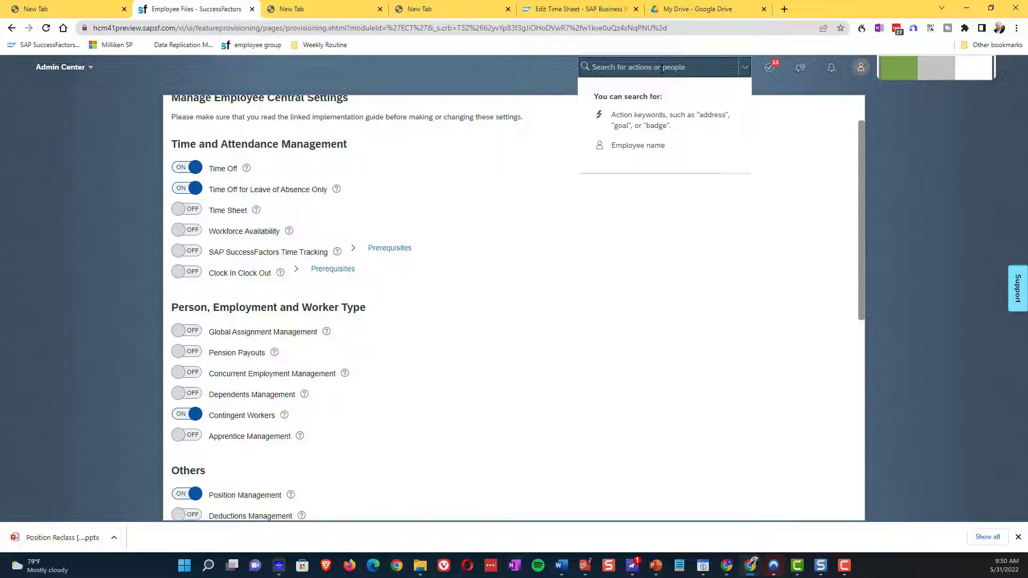
In Manage Organization, Pay and Job Structures, bring up the Event Reason FMLA Family (LOAFFAM).
type("Manage org")
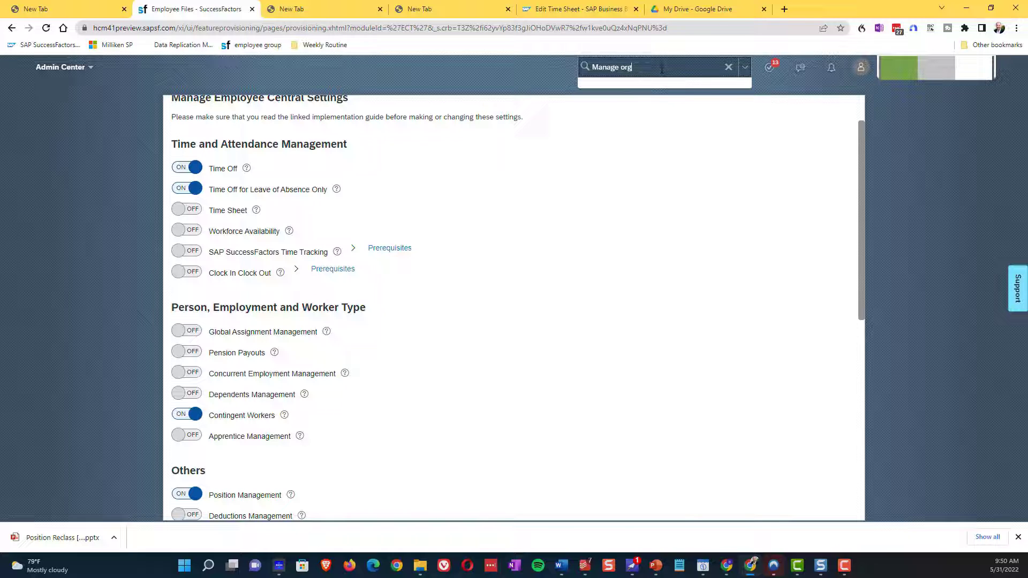
left_click(658, 94)
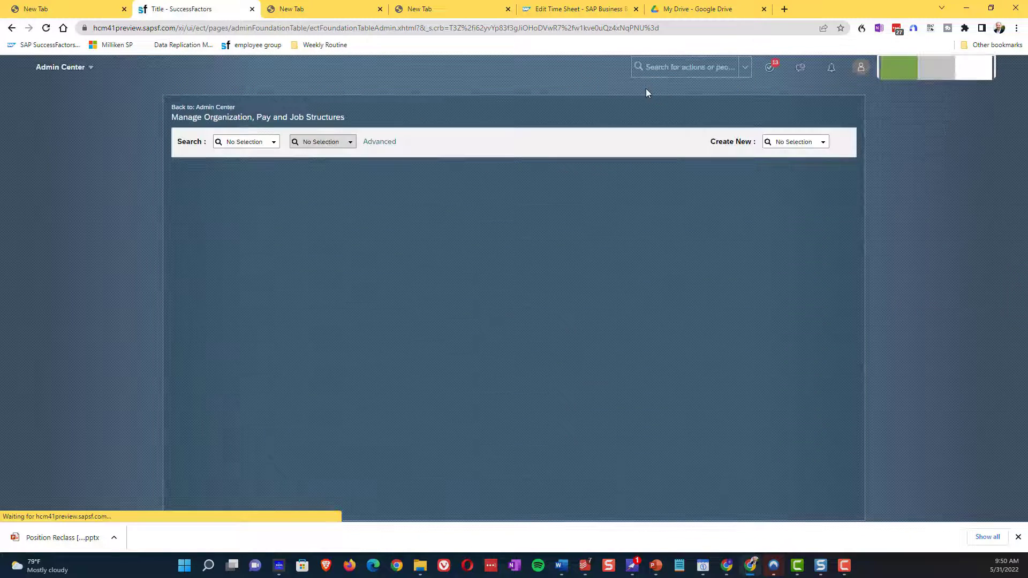
left_click(256, 140)
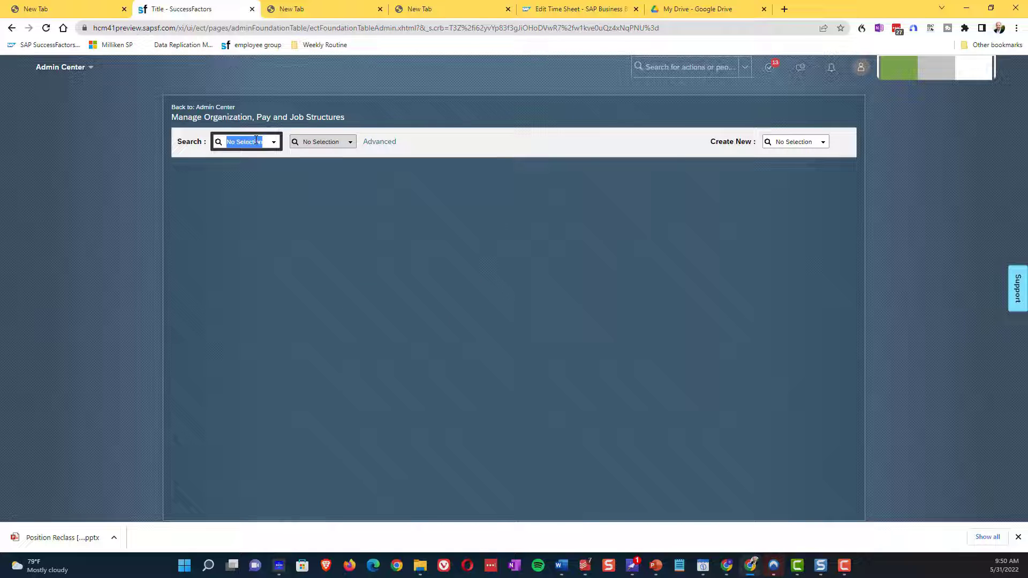
type("event")
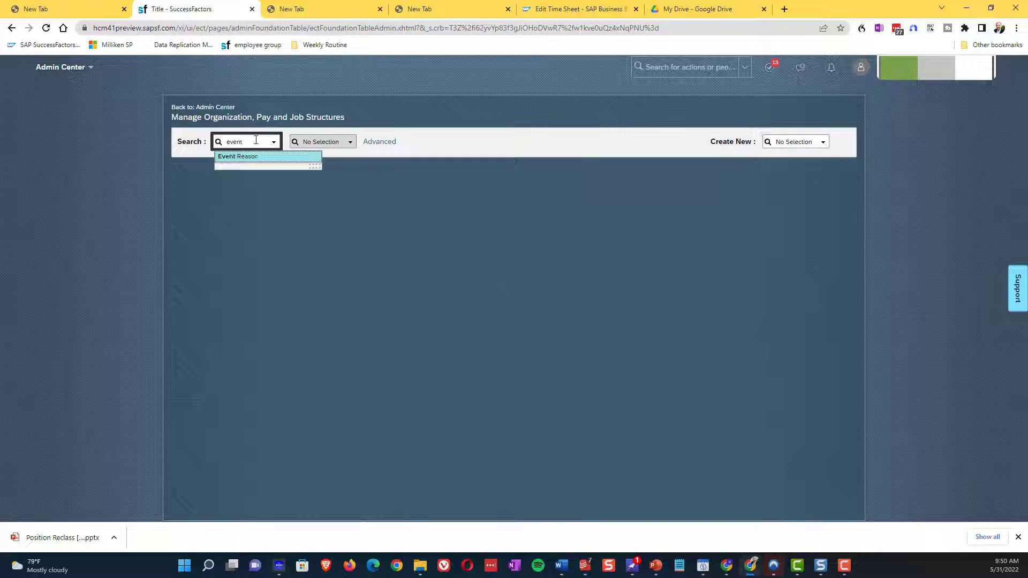
key("Return")
type("LOA")
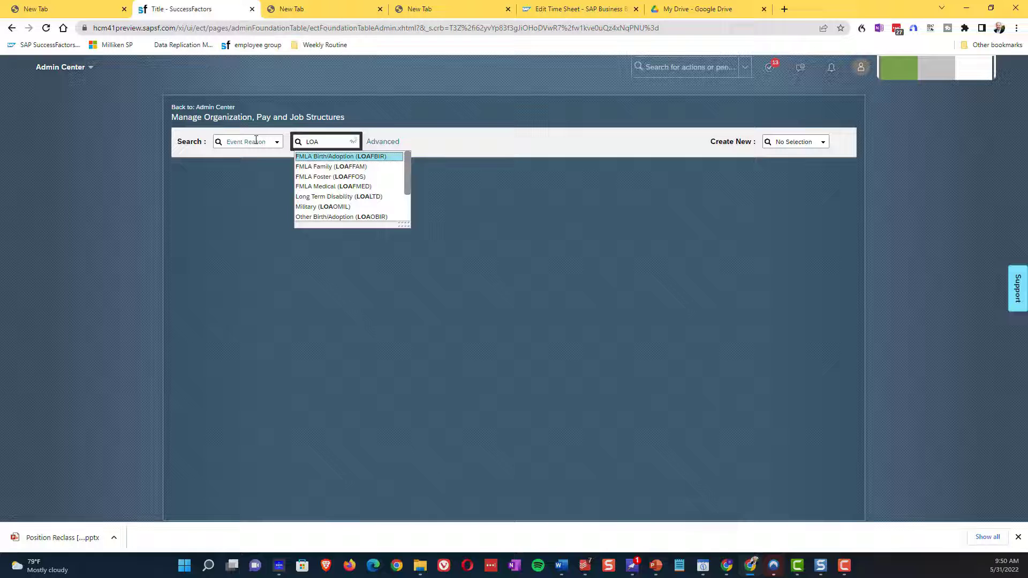
left_click(309, 166)
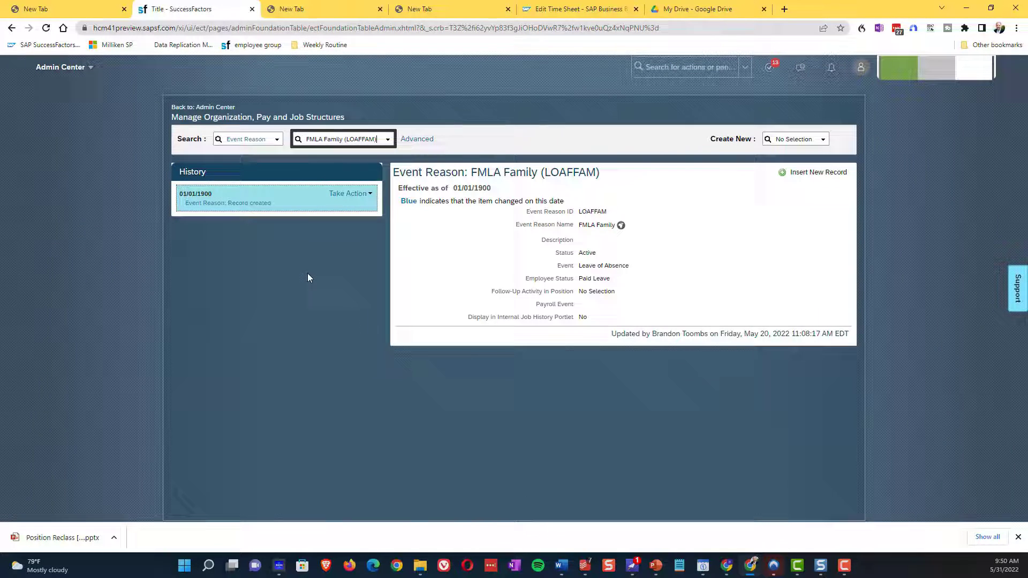
left_click(307, 275)
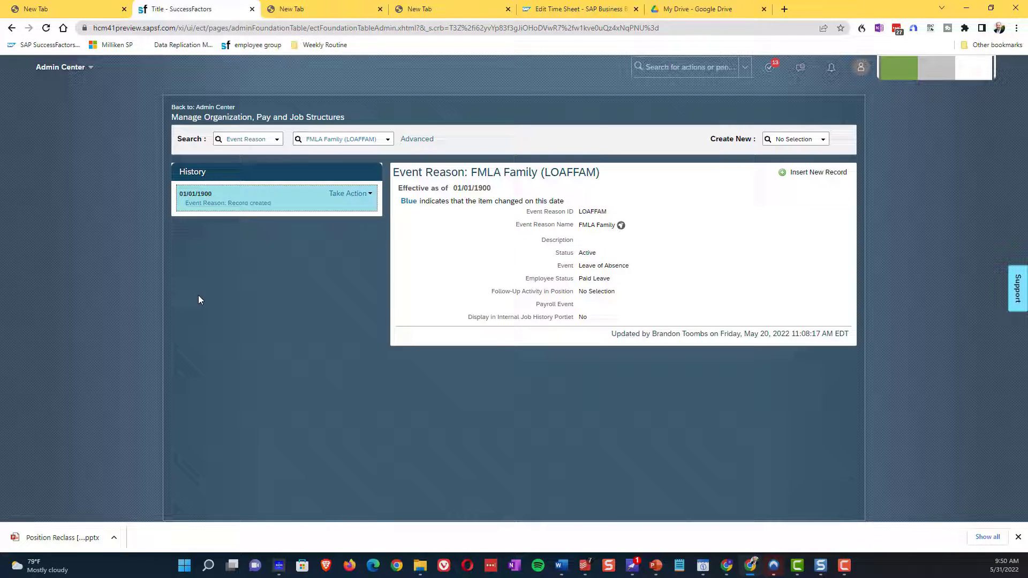
left_click(672, 75)
type("Manage Data")
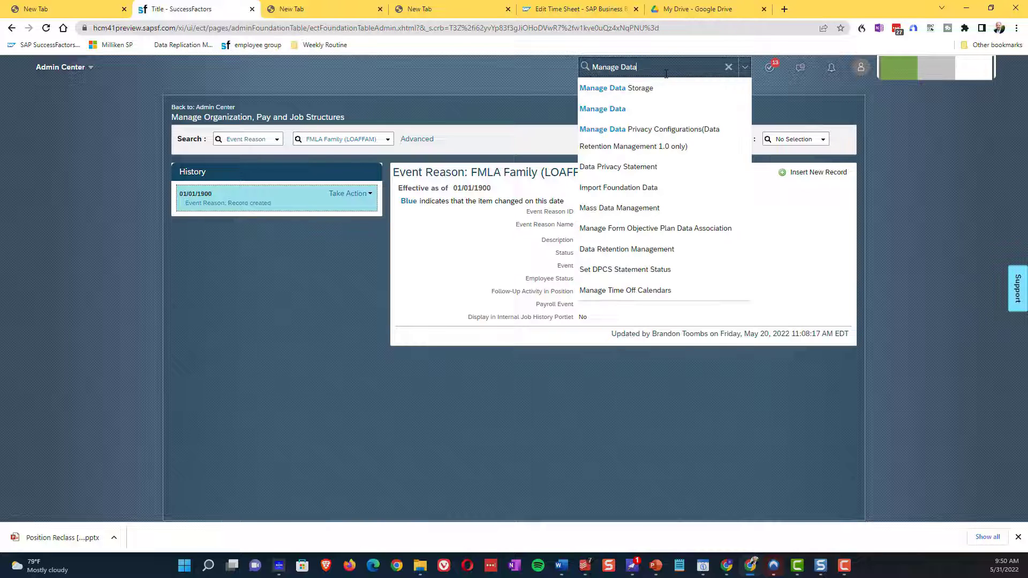
In Manage Data, look up the Time Profile LEAVE_OF_ABSENCE_PROFILE and its available time types.
left_click(629, 111)
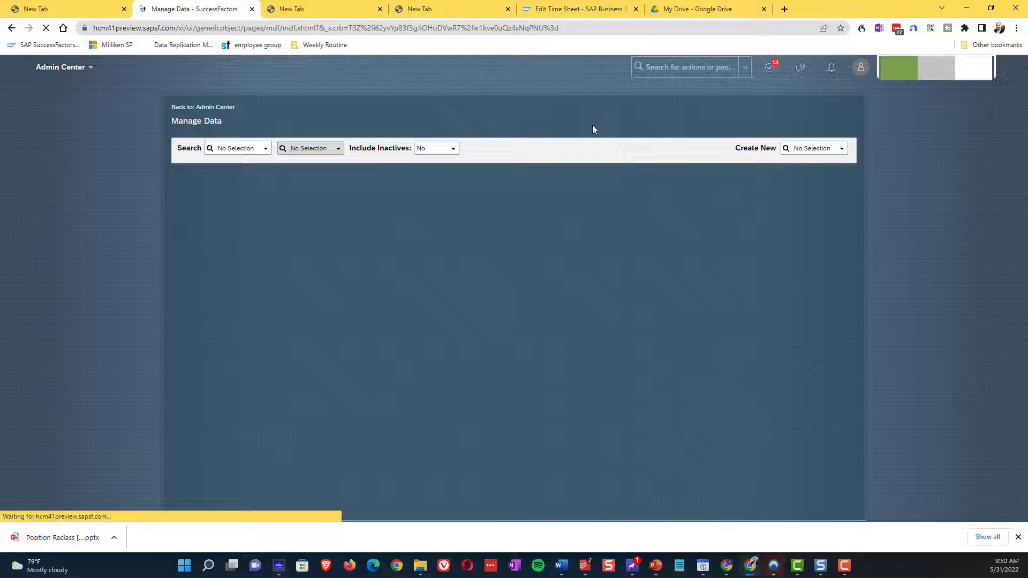
left_click(246, 150)
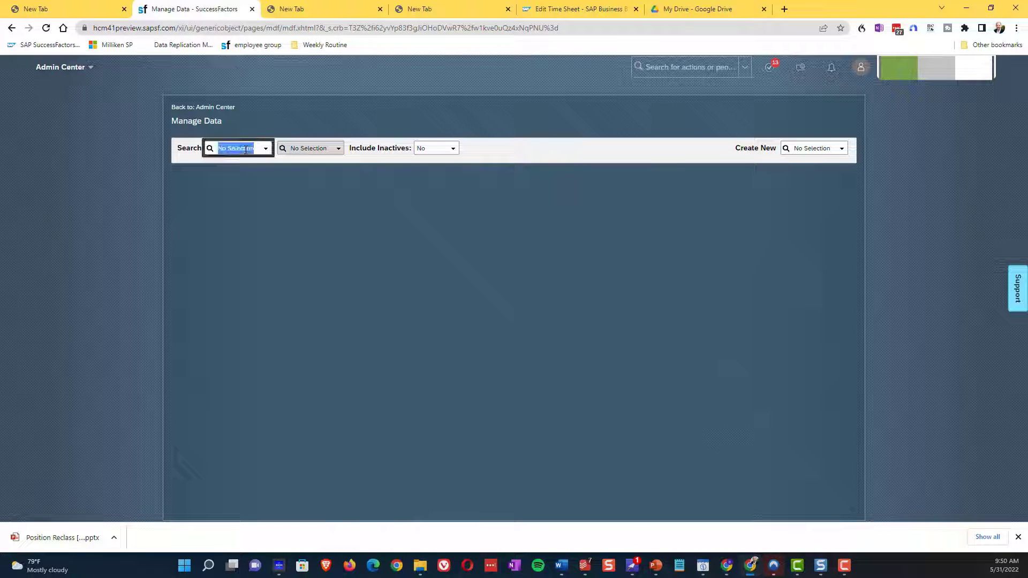
type("Time p")
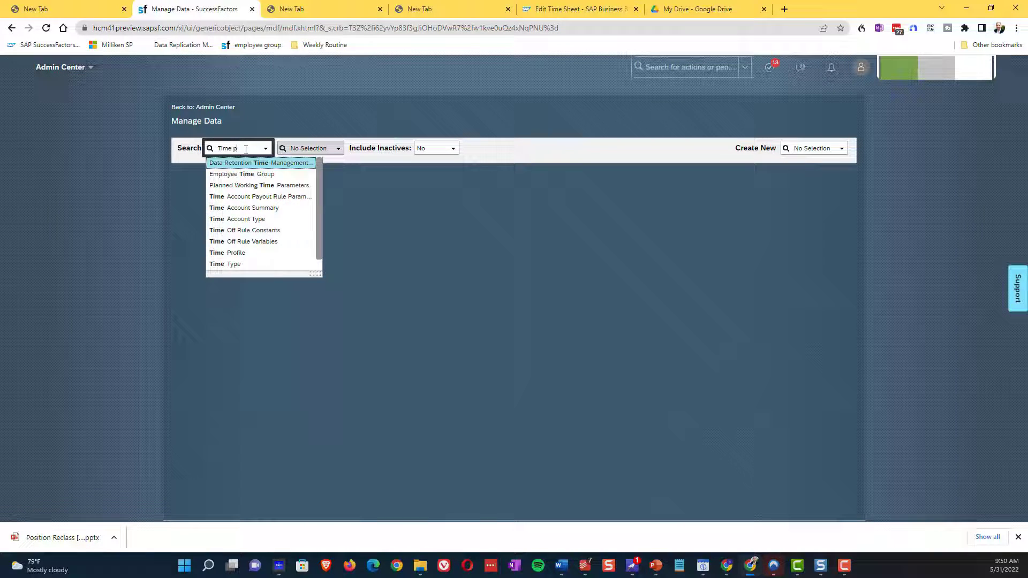
key("Down")
key("Tab")
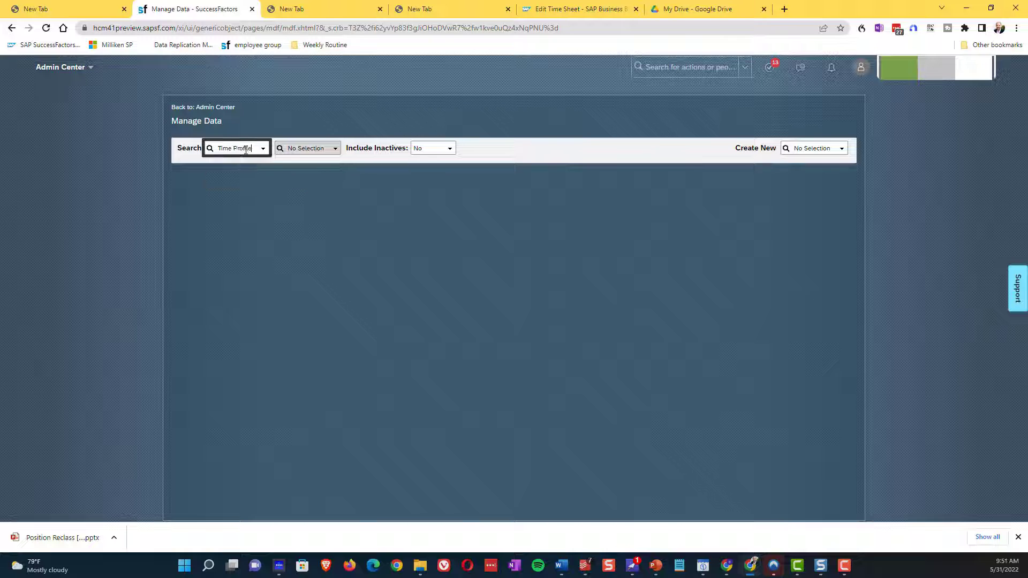
type("LEA")
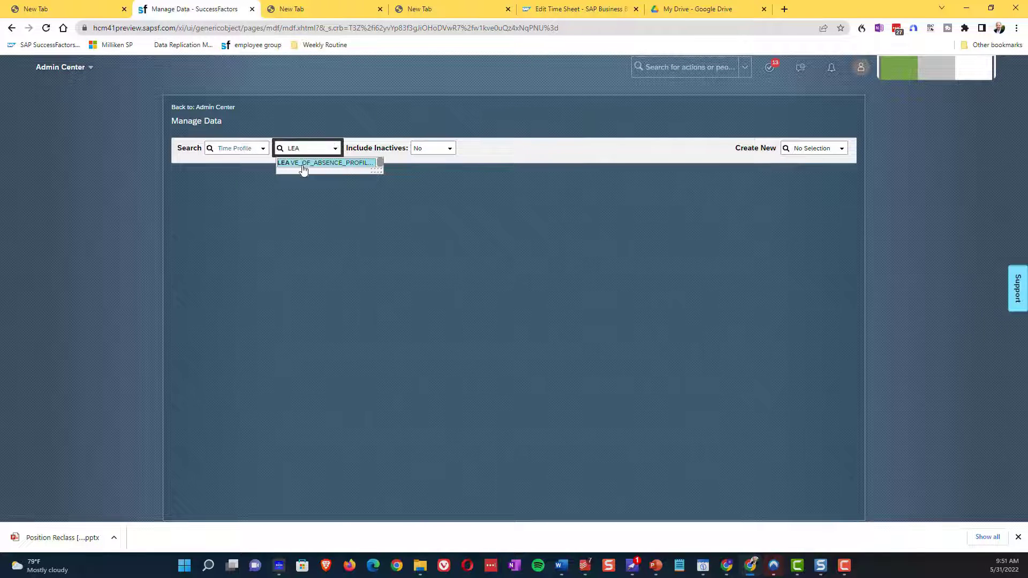
left_click(303, 164)
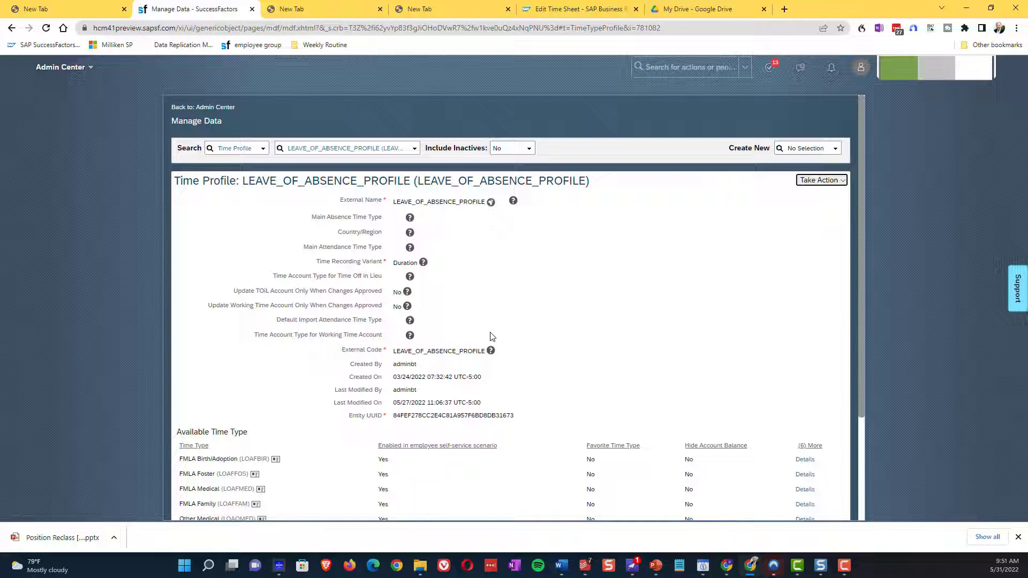
Use Make Correction on LEAVE_OF_ABSENCE_PROFILE, then start and cancel a new Available Time Type entry.
left_click(820, 181)
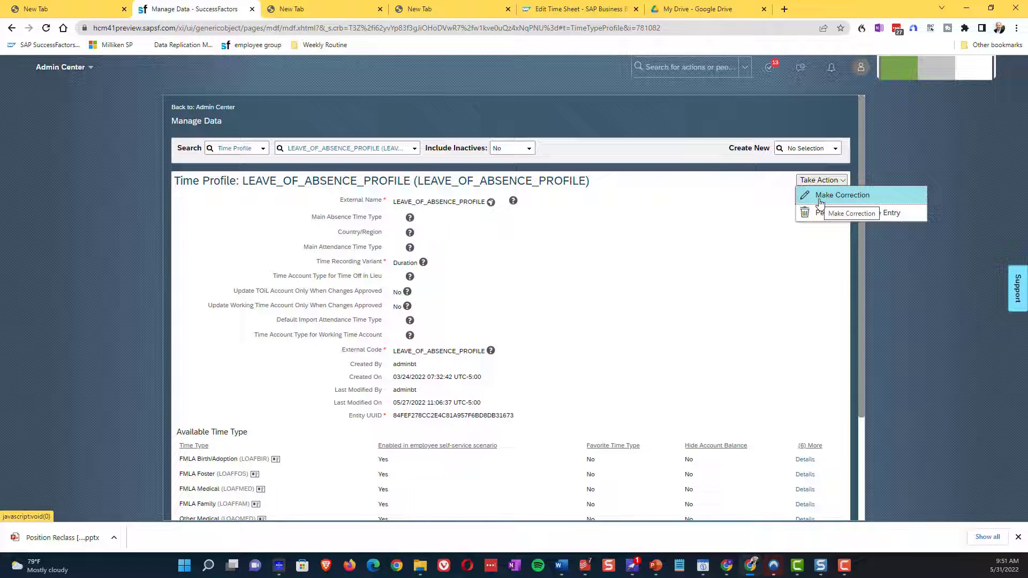
left_click(820, 203)
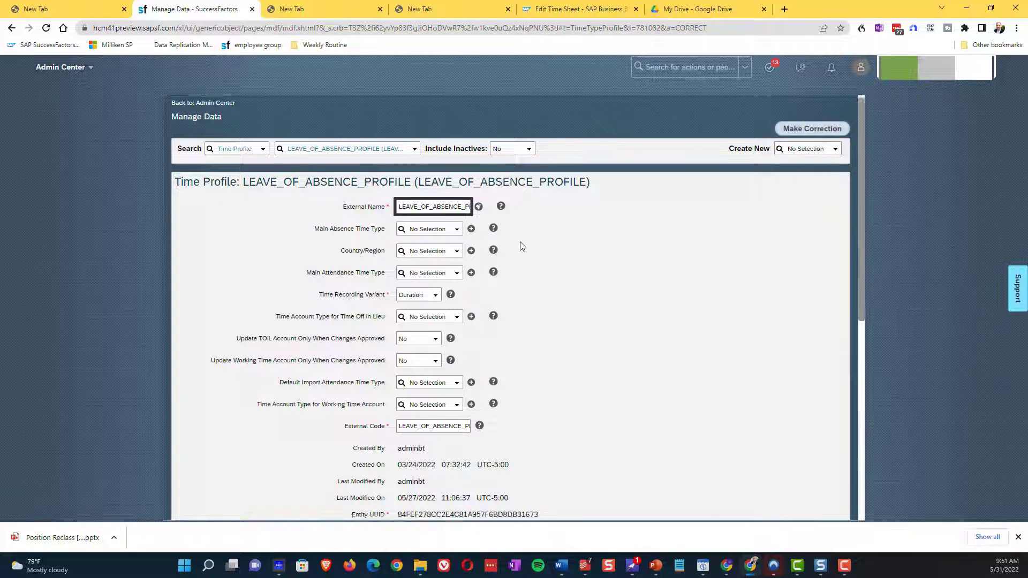
scroll(521, 245, "down", 3)
scroll(522, 246, "down", 2)
scroll(520, 246, "down", 1)
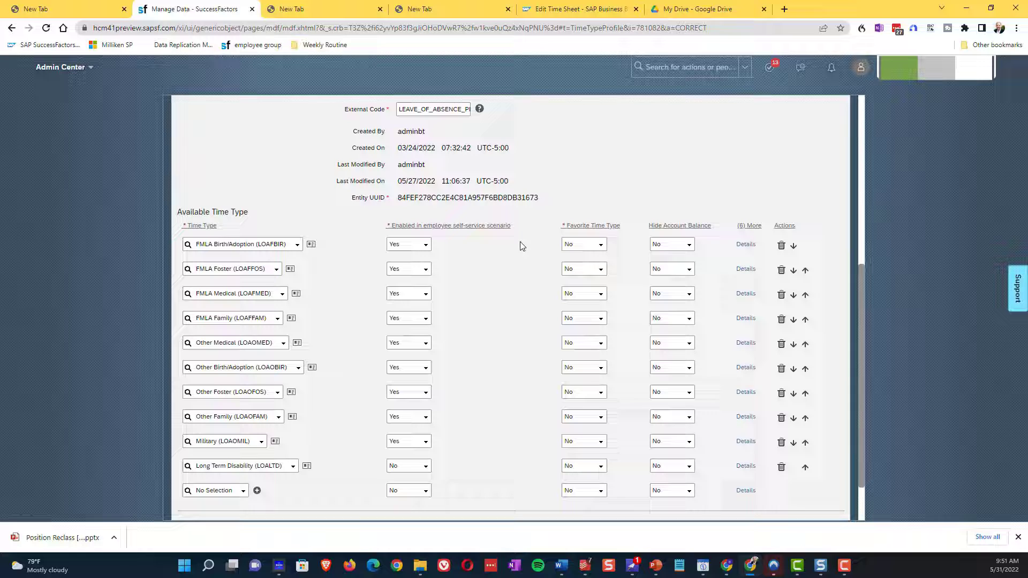
scroll(522, 246, "down", 1)
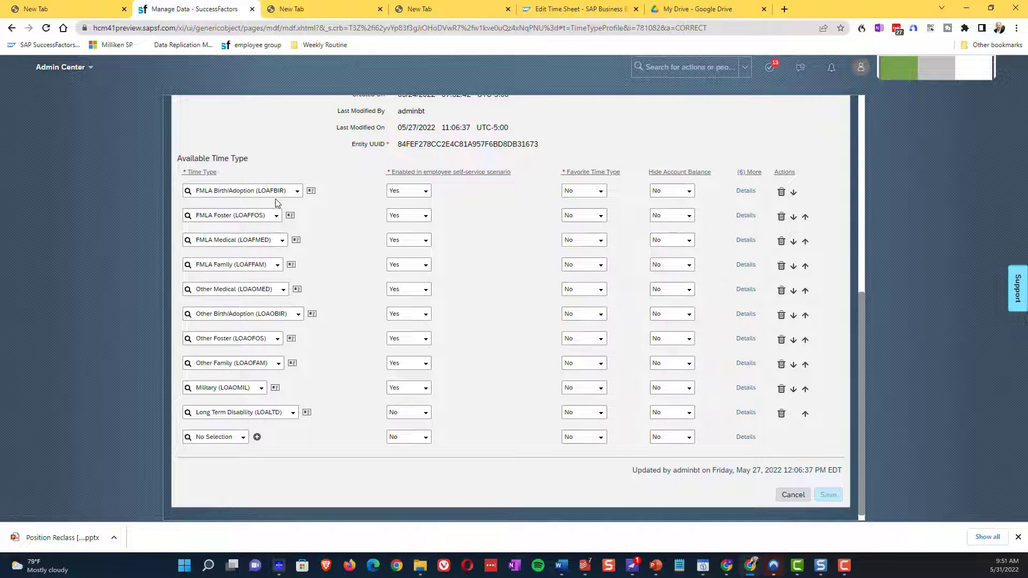
left_click(257, 437)
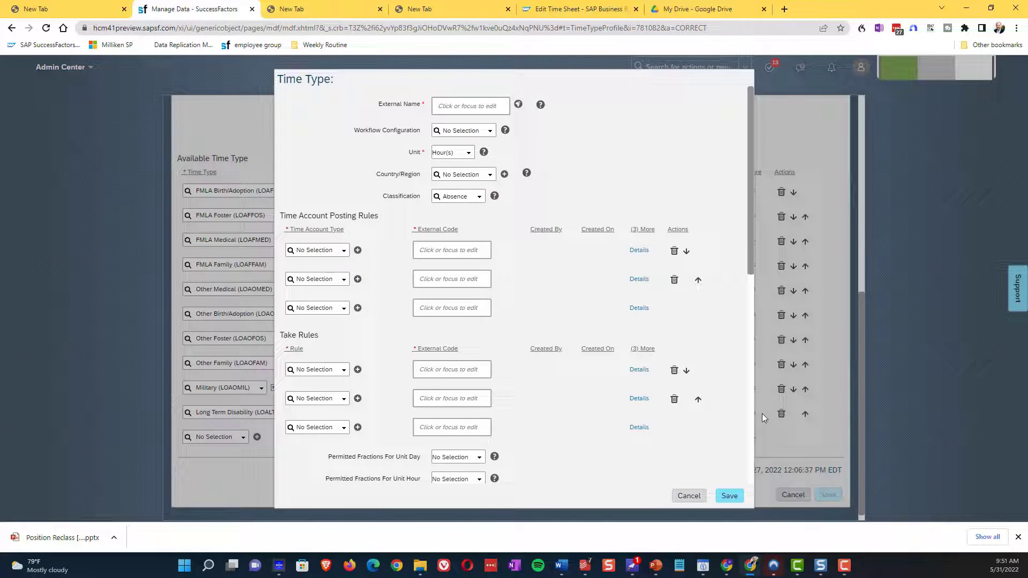
left_click(688, 496)
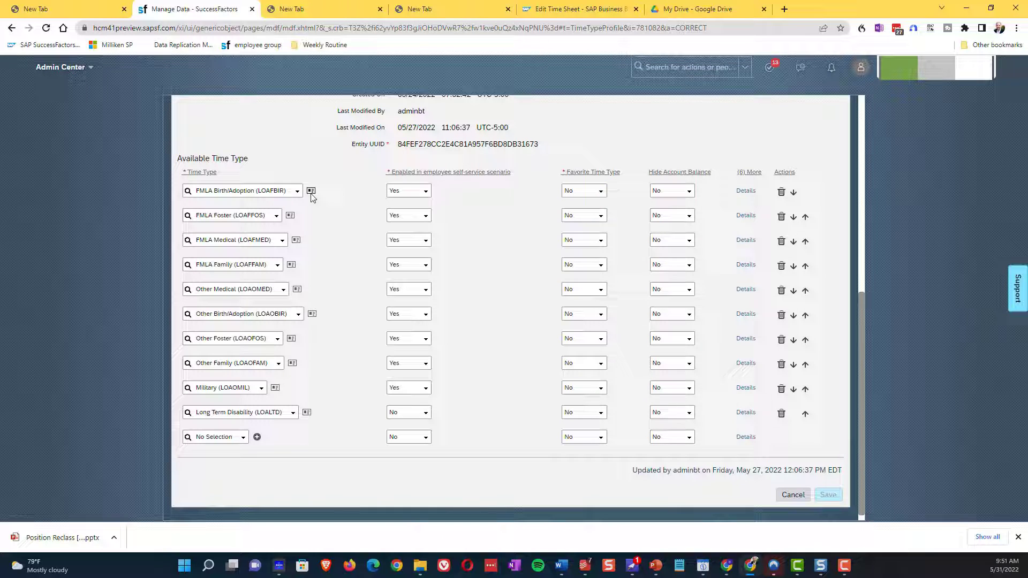
Edit the FMLA Family (LOAFFAM) time type and save it with Calendar Days duration display.
left_click(291, 265)
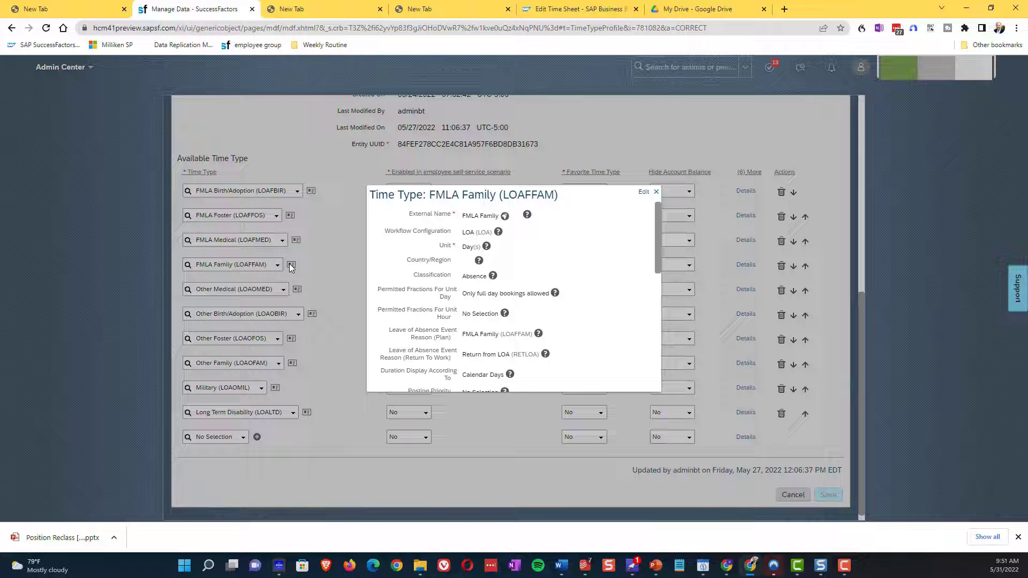
left_click(644, 193)
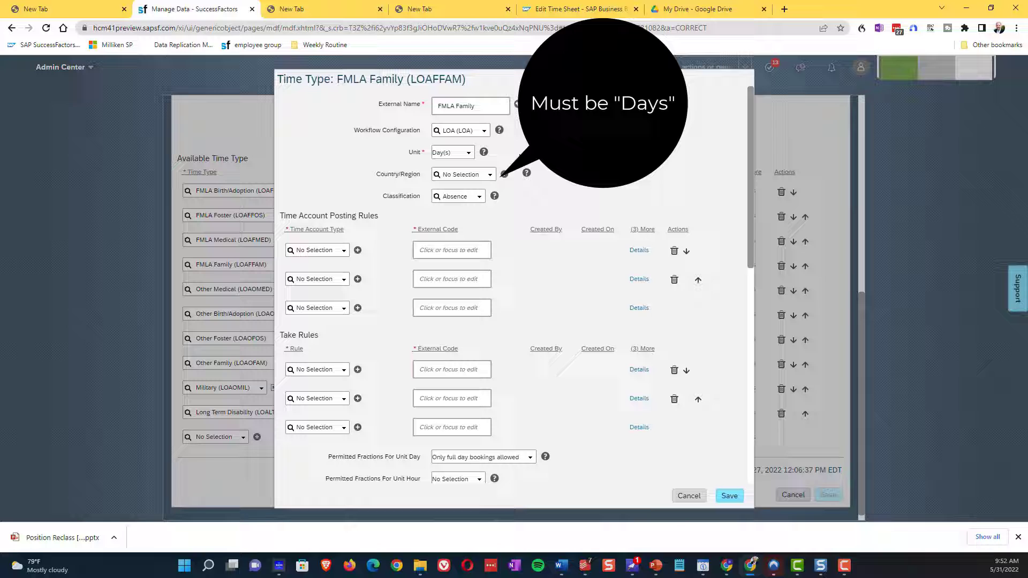
scroll(540, 168, "down", 2)
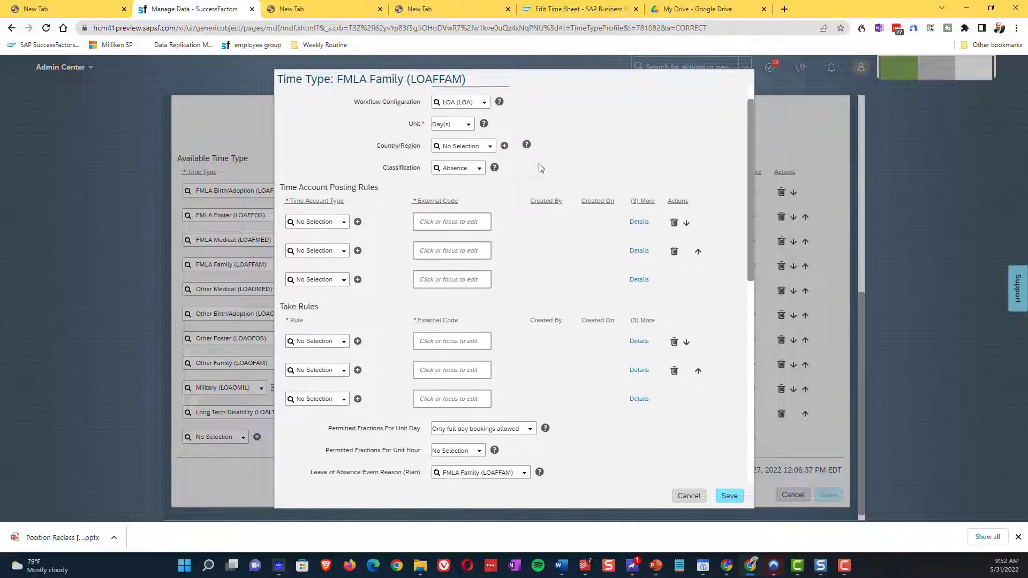
scroll(540, 168, "down", 1)
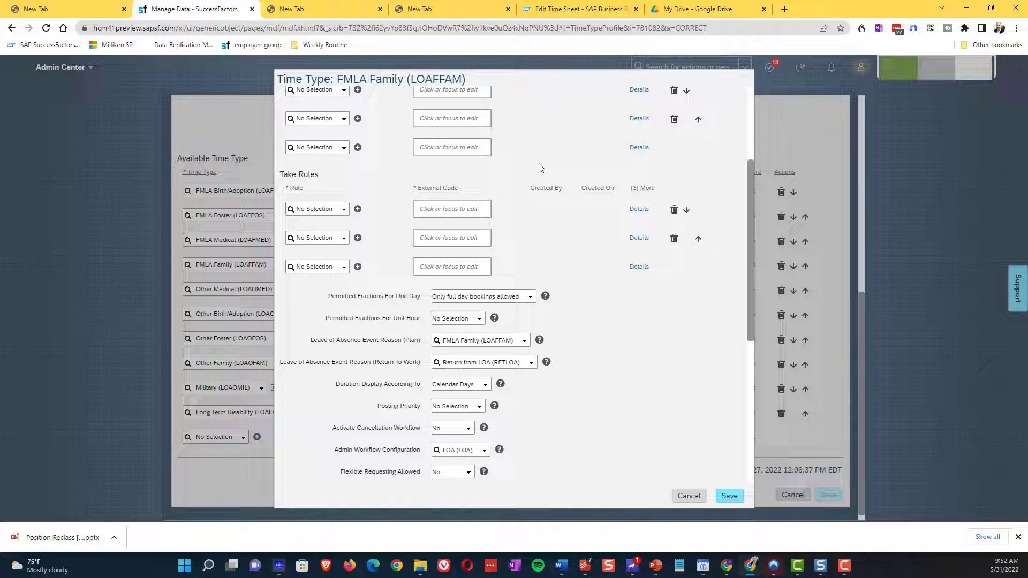
scroll(540, 168, "down", 2)
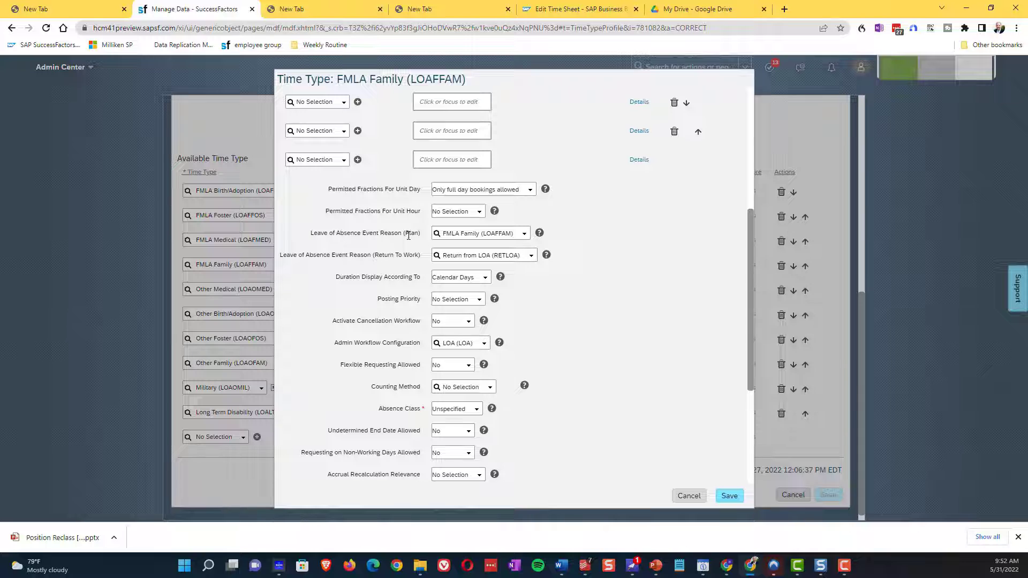
scroll(716, 292, "down", 1)
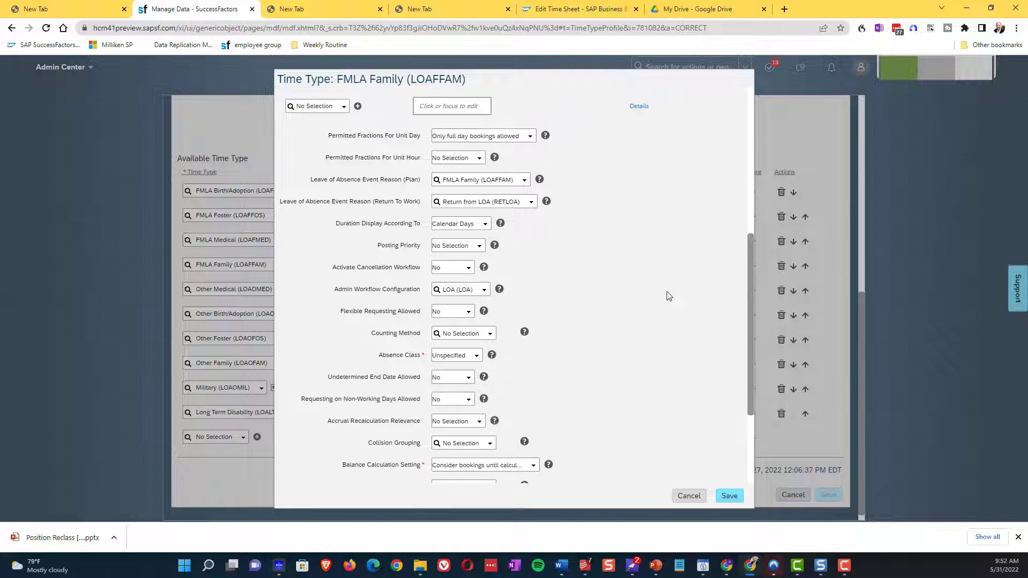
scroll(669, 295, "down", 2)
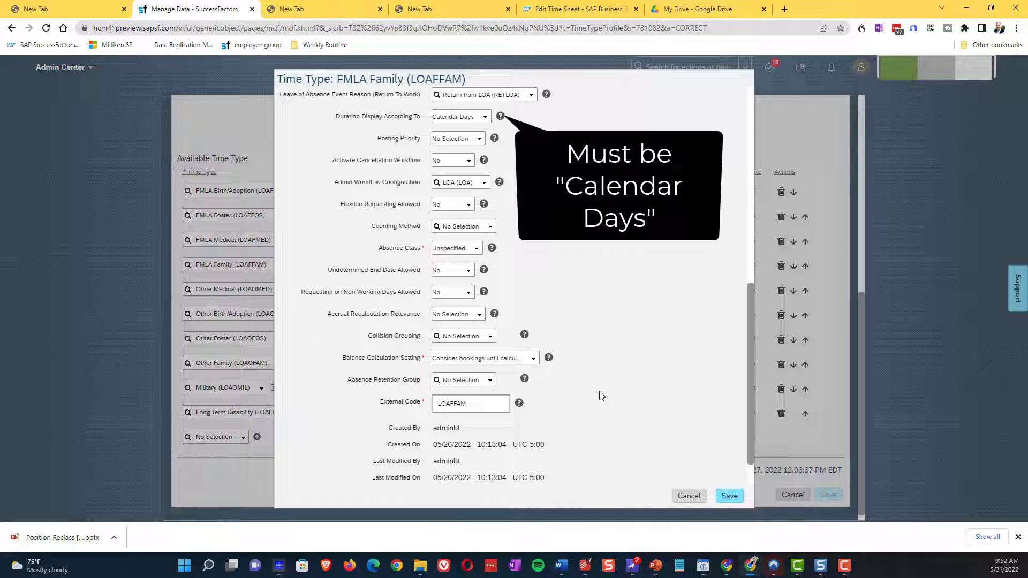
left_click(679, 499)
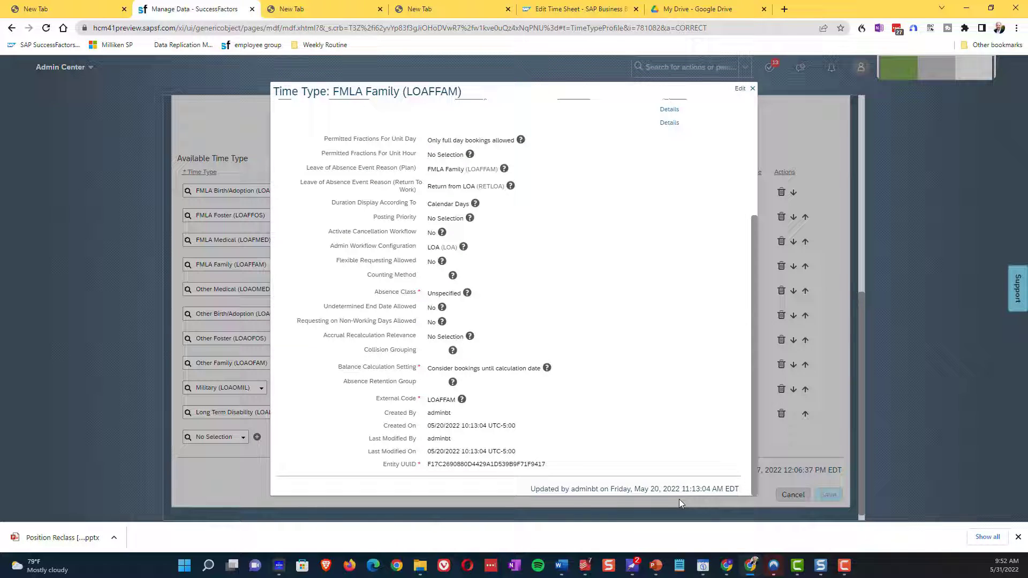
Open the permission settings of the Employee Access To Self role in Manage Permission Roles.
left_click(752, 89)
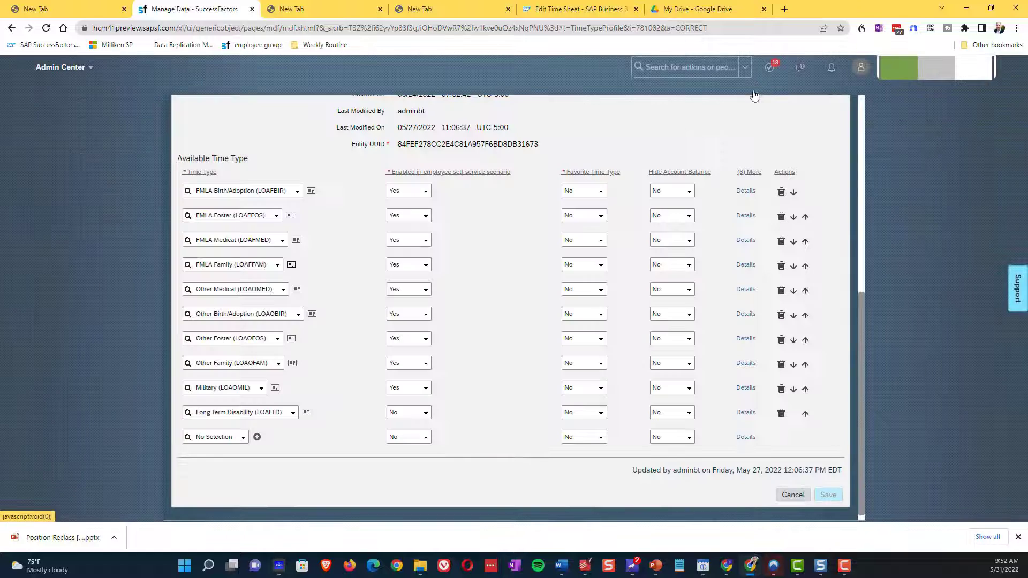
left_click(680, 68)
type("permission role")
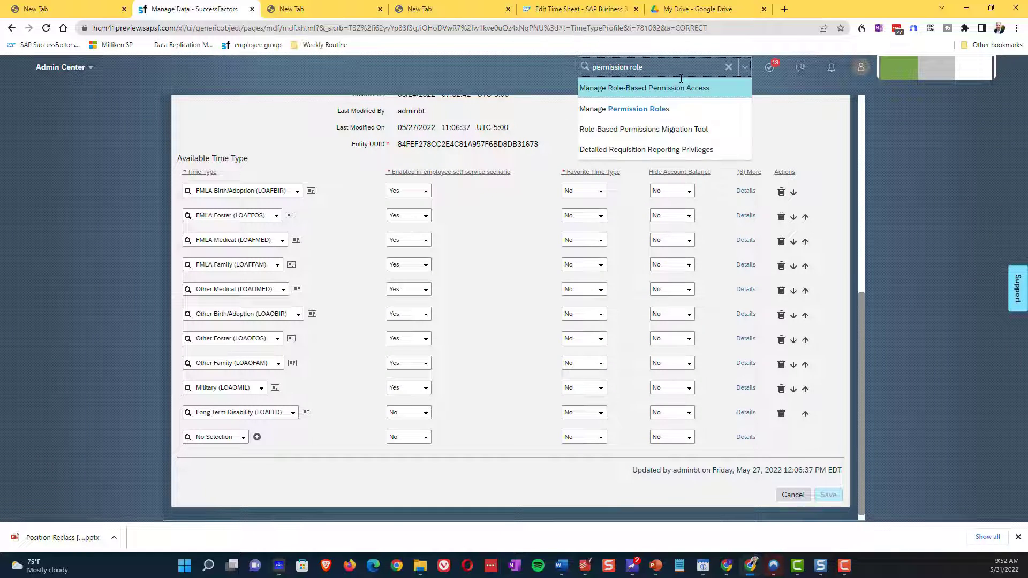
left_click(660, 111)
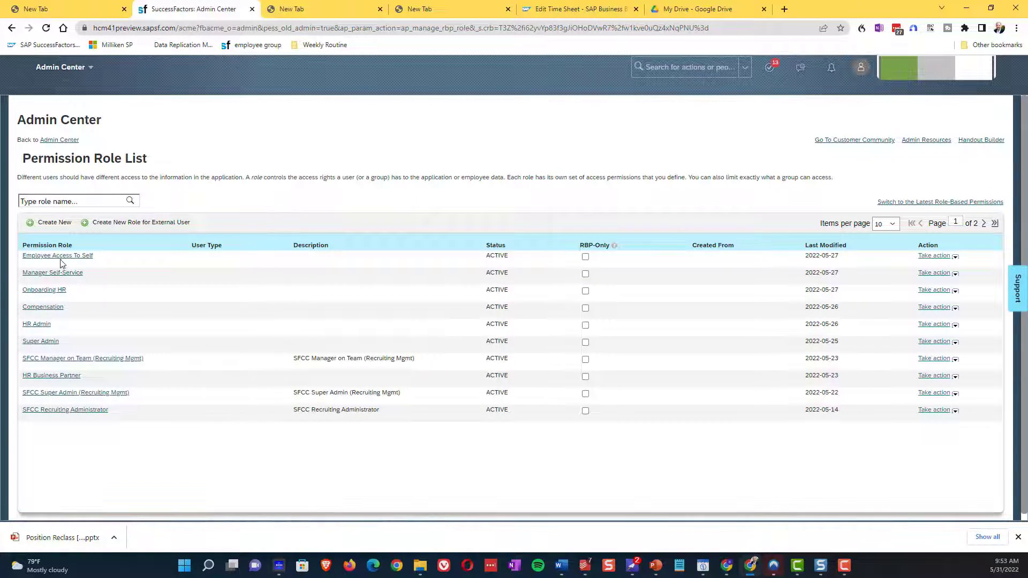
left_click(62, 256)
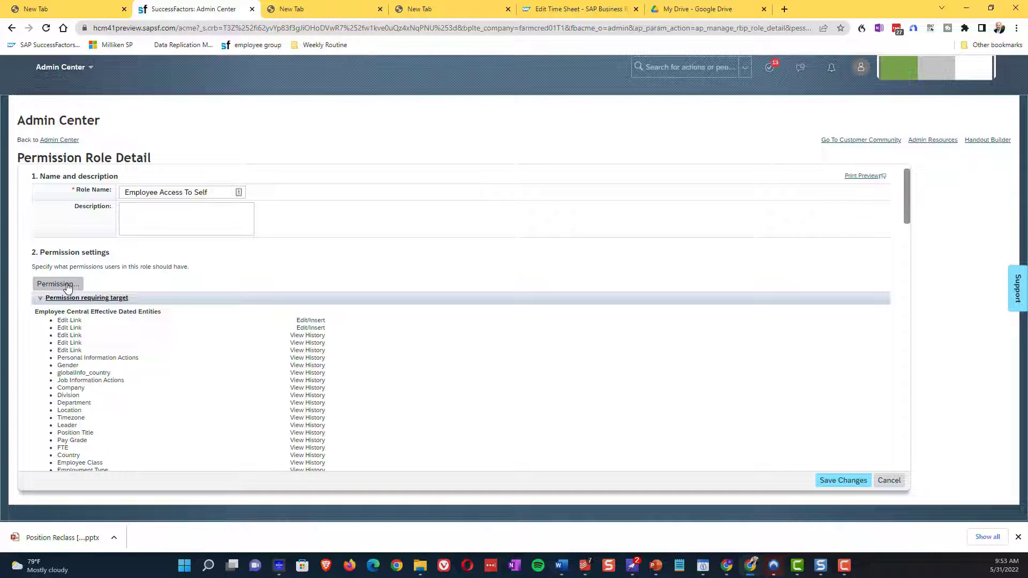
left_click(67, 284)
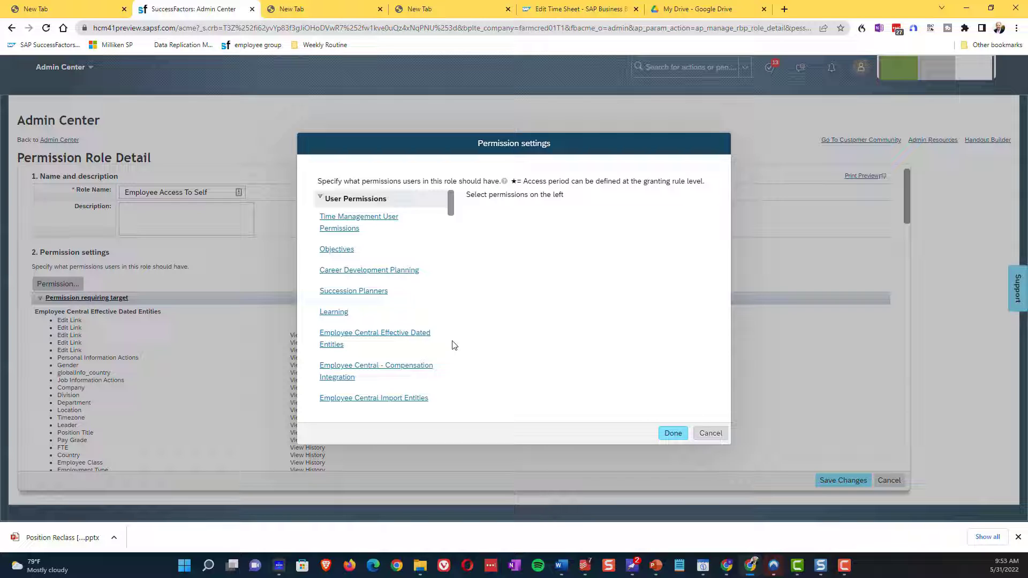
Review the role's Employee Data permissions.
scroll(396, 289, "down", 2)
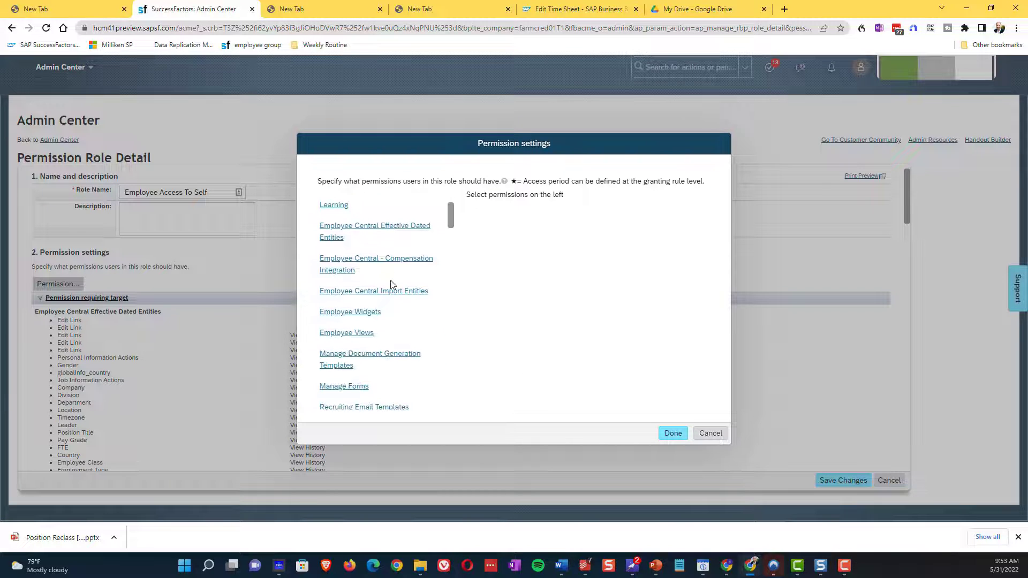
scroll(391, 284, "down", 3)
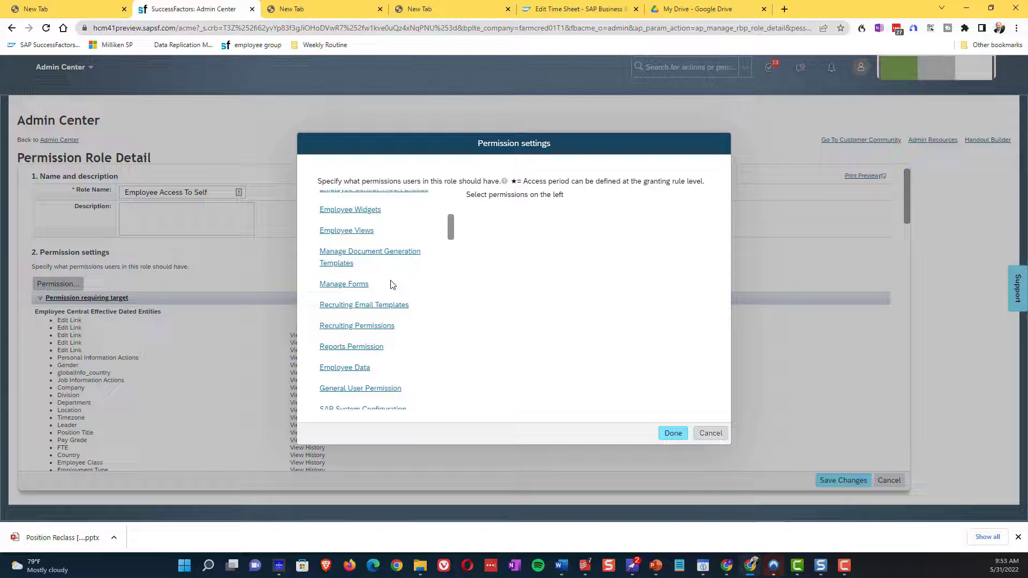
left_click(358, 309)
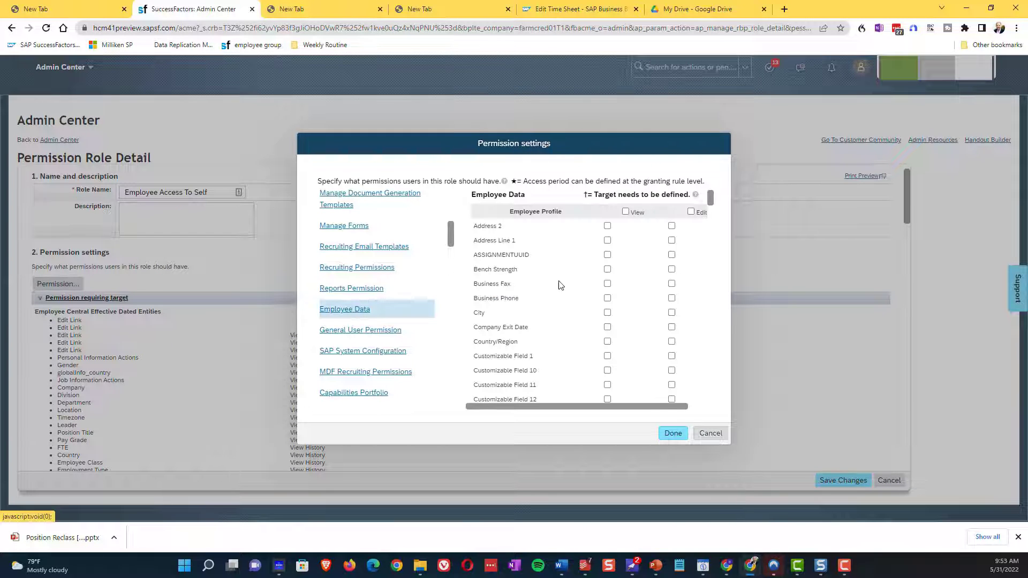
scroll(559, 284, "down", 10)
scroll(559, 283, "down", 8)
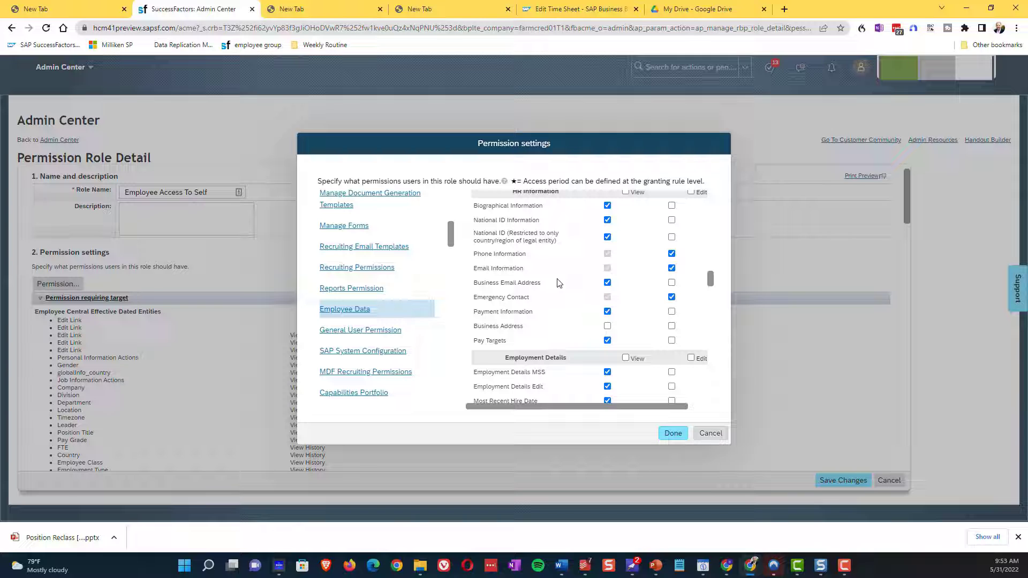
scroll(559, 283, "down", 5)
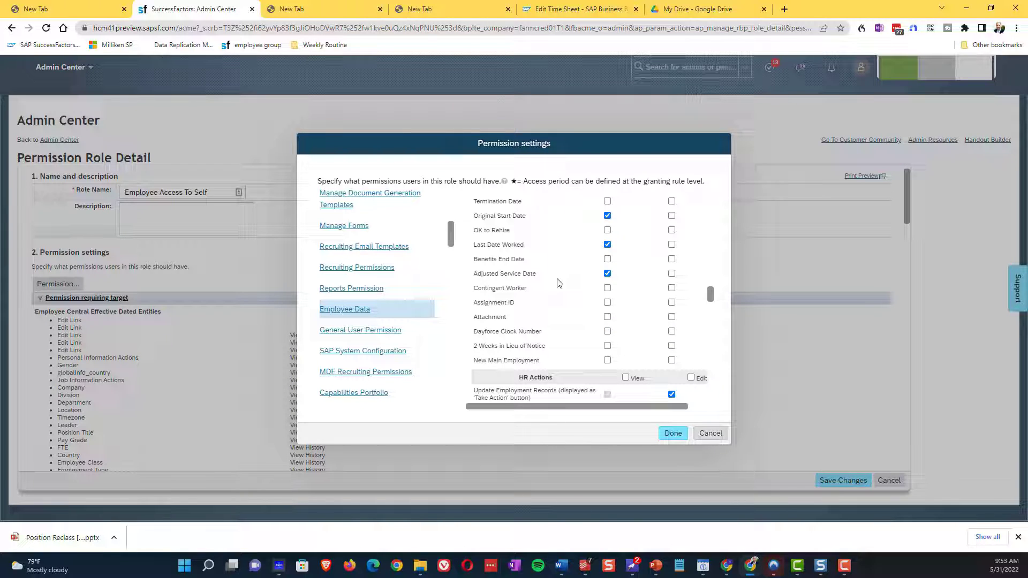
scroll(559, 283, "down", 2)
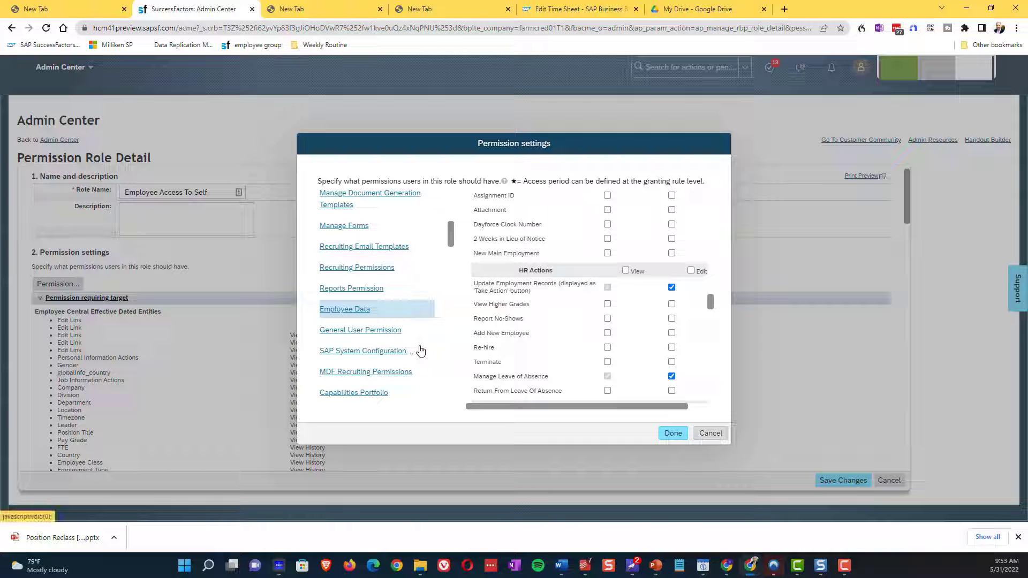
scroll(421, 352, "down", 5)
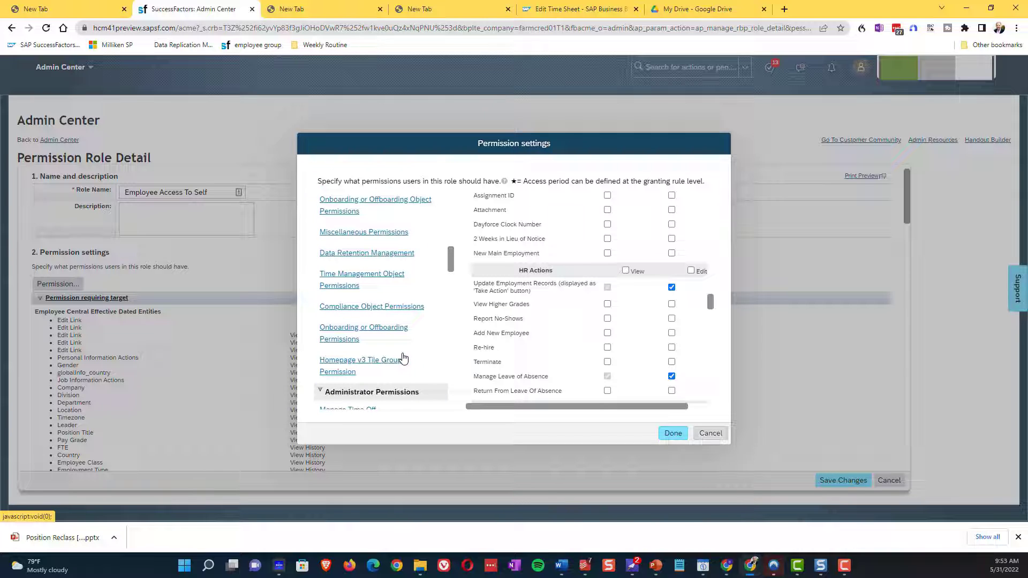
scroll(412, 312, "up", 5)
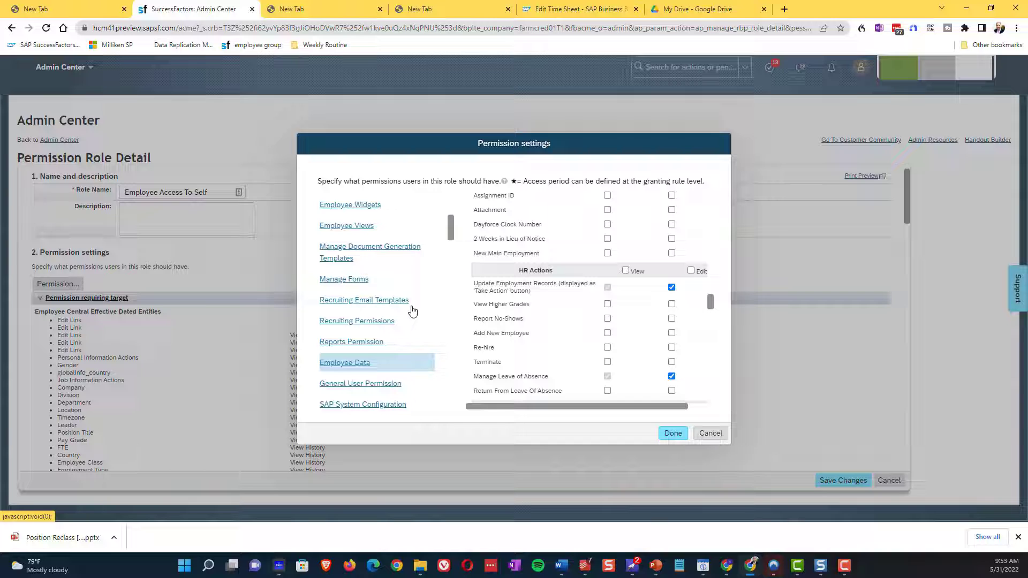
Review Employee Views and Time Management Object Permissions, then apply them with Done.
left_click(357, 227)
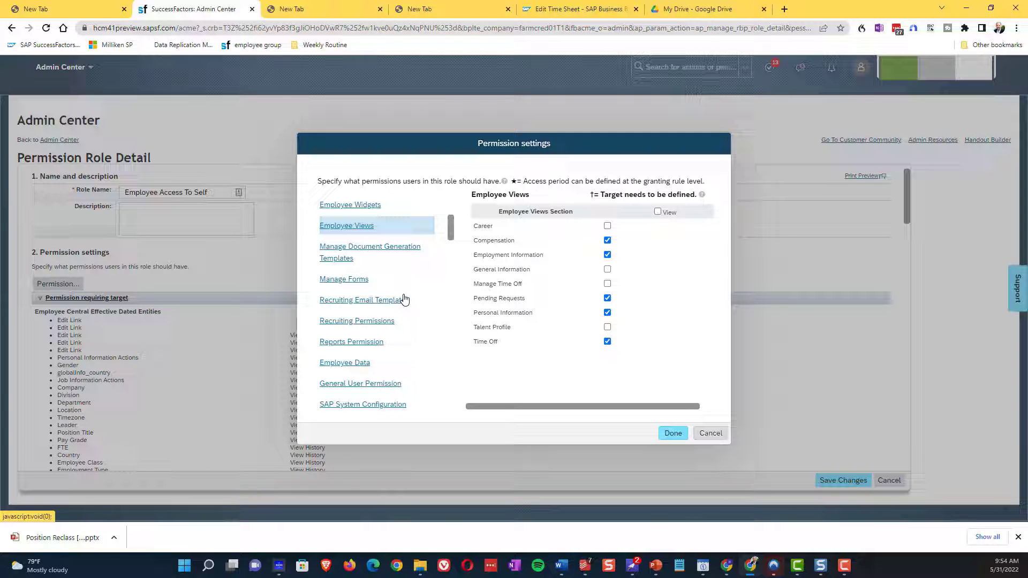
scroll(402, 302, "down", 5)
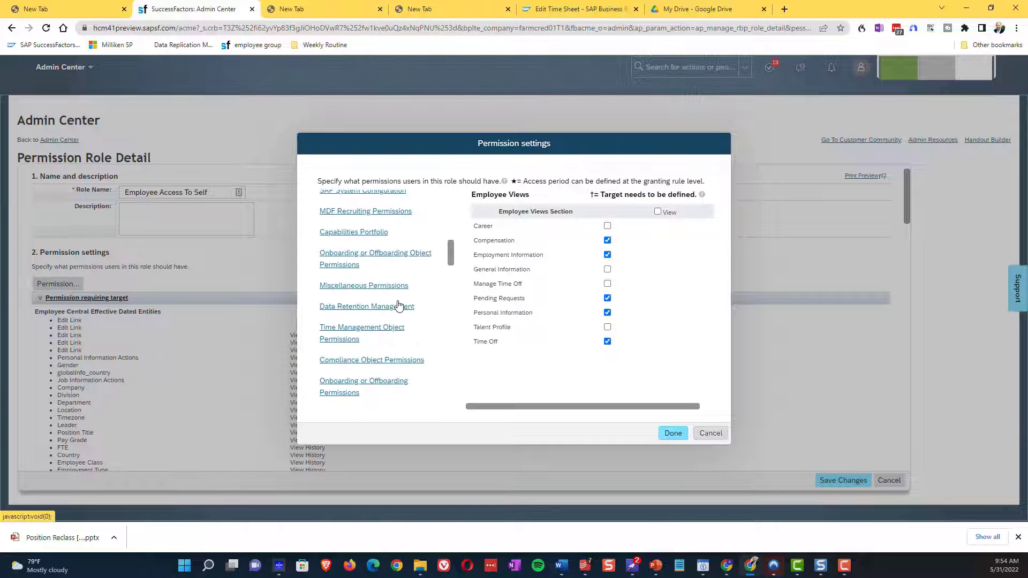
left_click(395, 328)
scroll(509, 310, "down", 10)
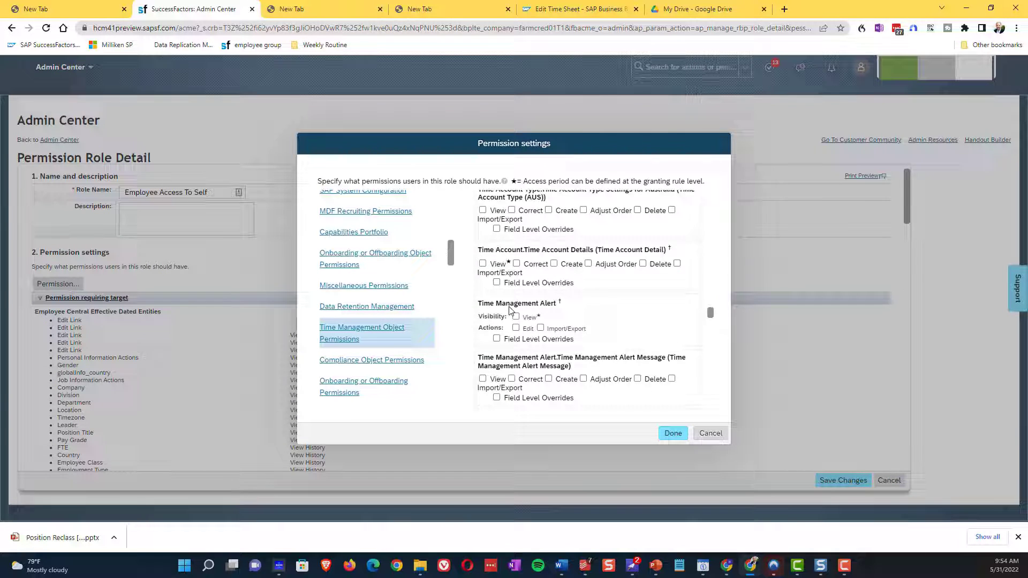
scroll(509, 309, "down", 10)
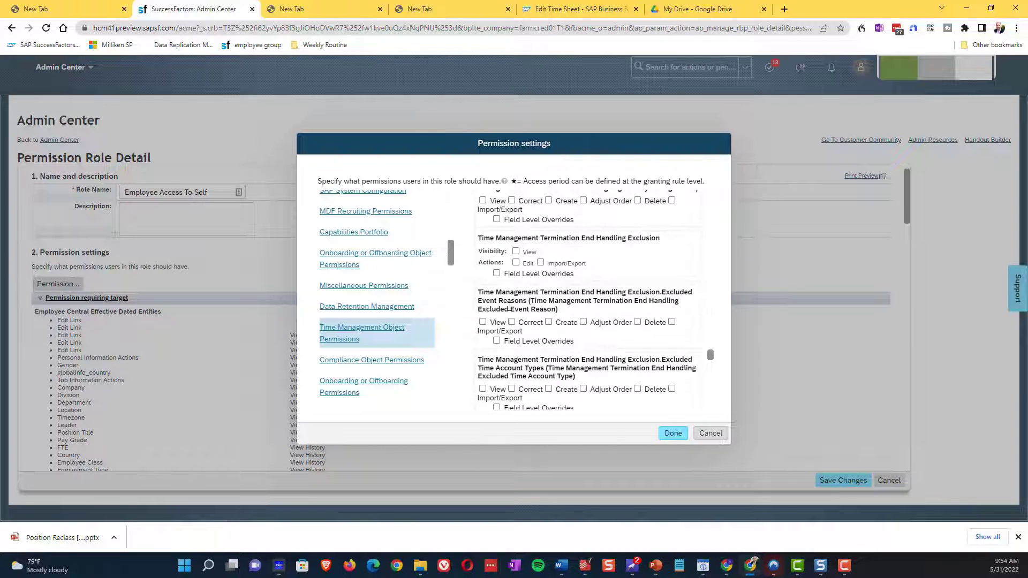
scroll(509, 307, "down", 5)
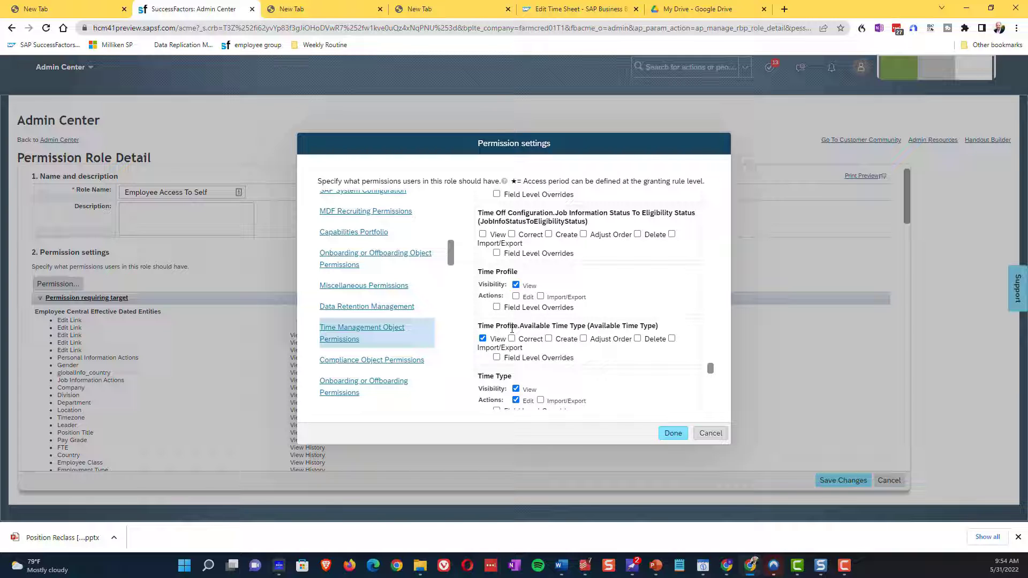
scroll(503, 343, "down", 1)
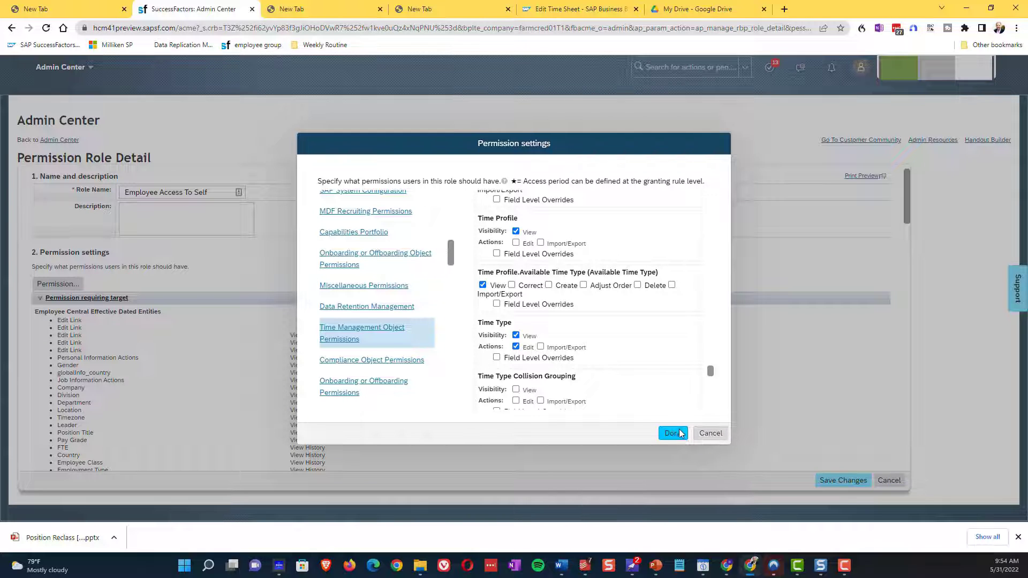
left_click(672, 433)
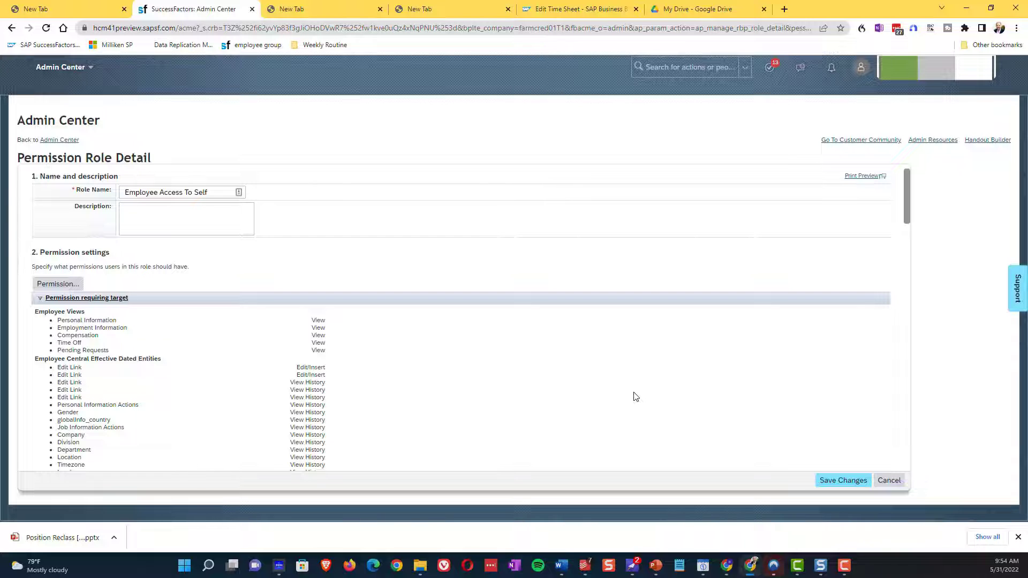
scroll(636, 397, "down", 20)
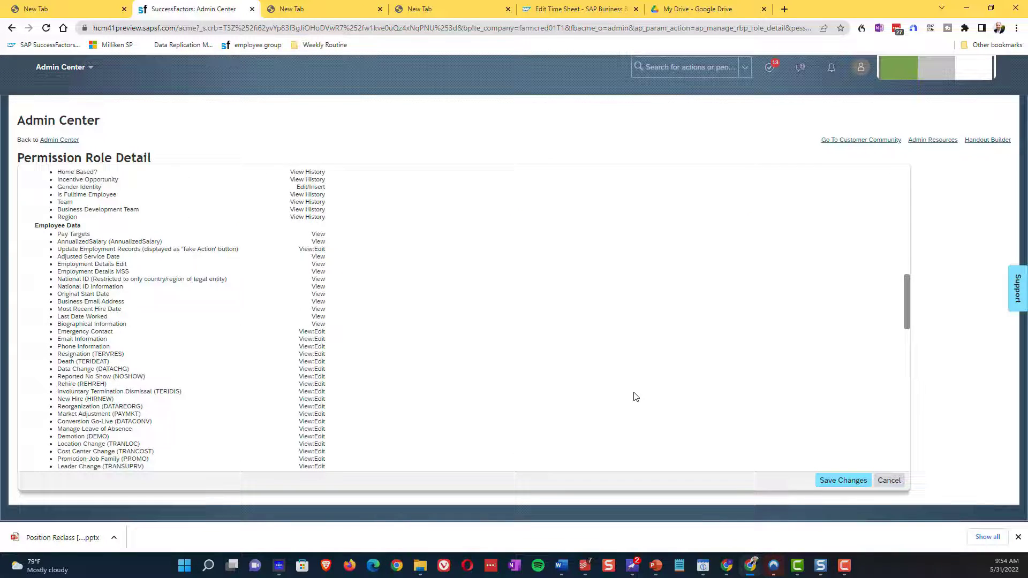
scroll(636, 397, "down", 10)
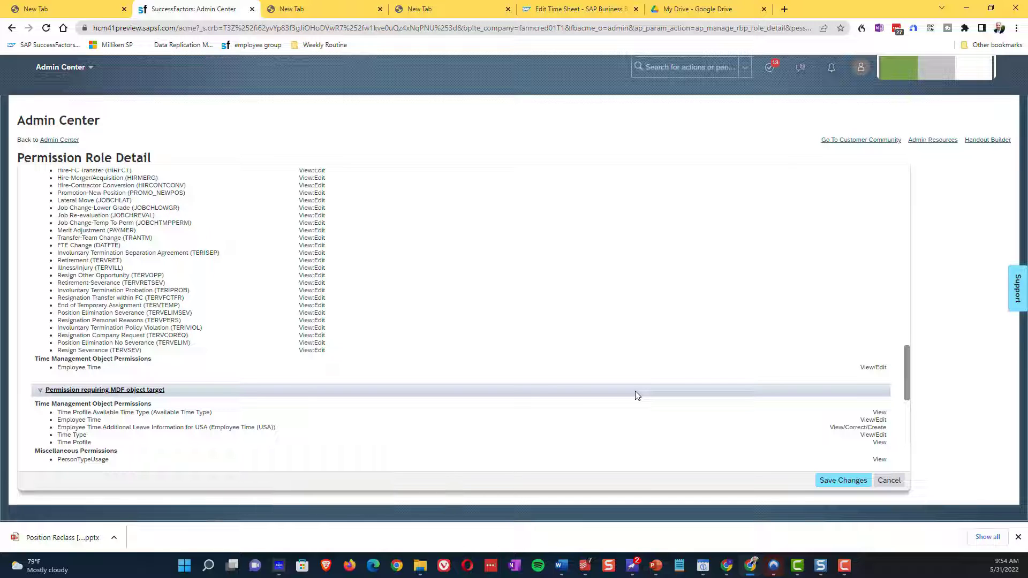
scroll(638, 395, "up", 12)
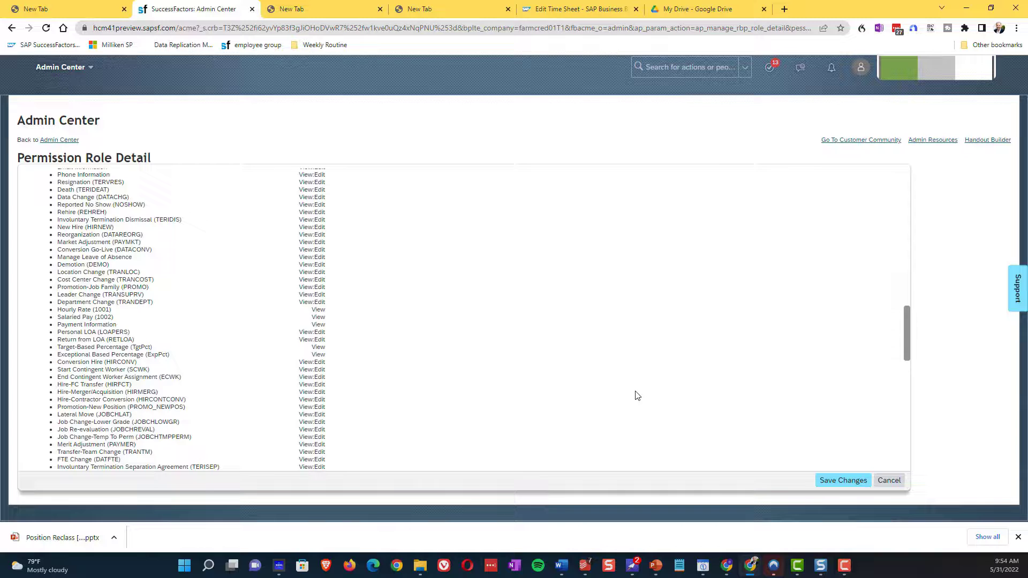
scroll(637, 396, "up", 15)
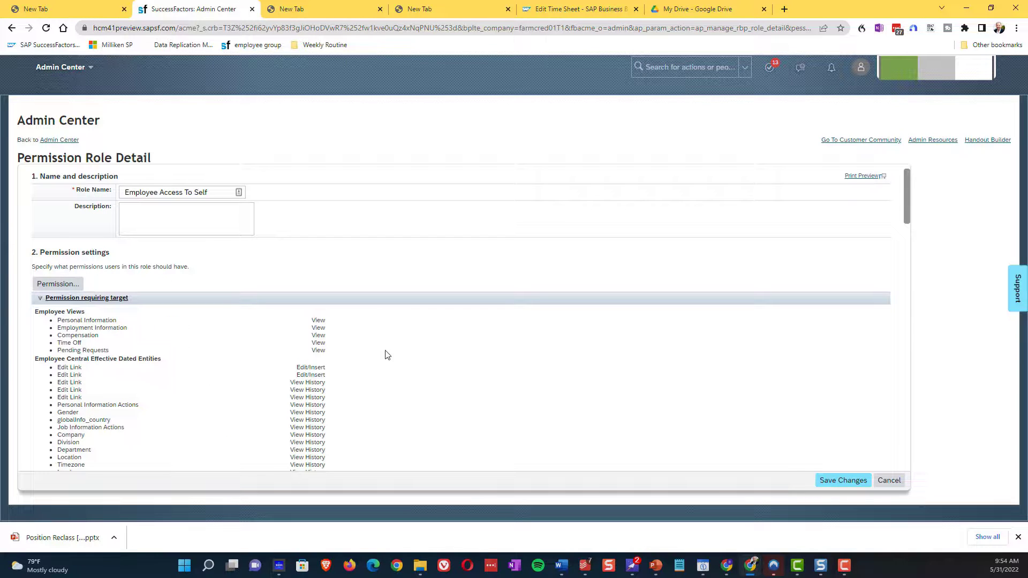
left_click(55, 284)
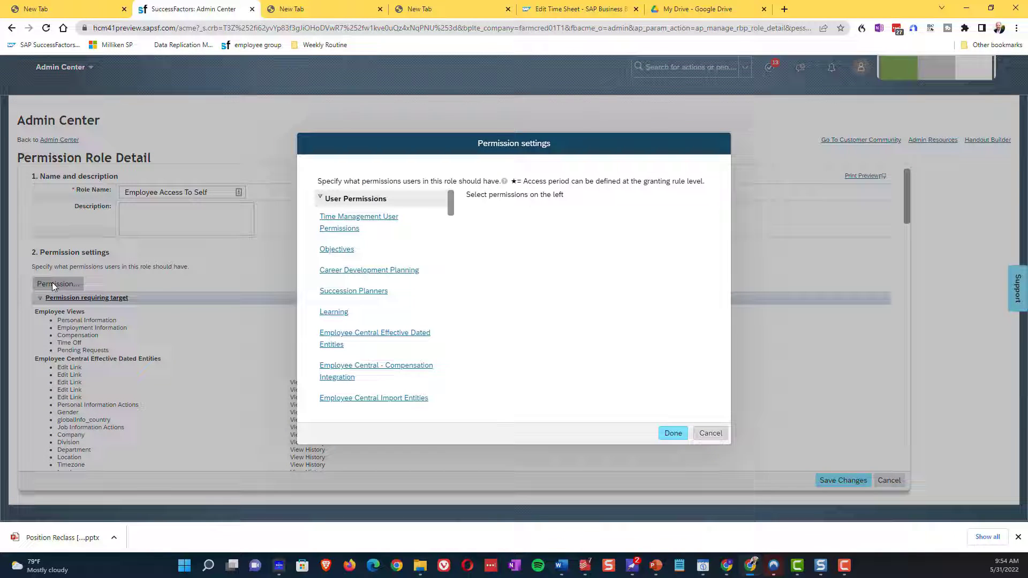
scroll(329, 313, "down", 8)
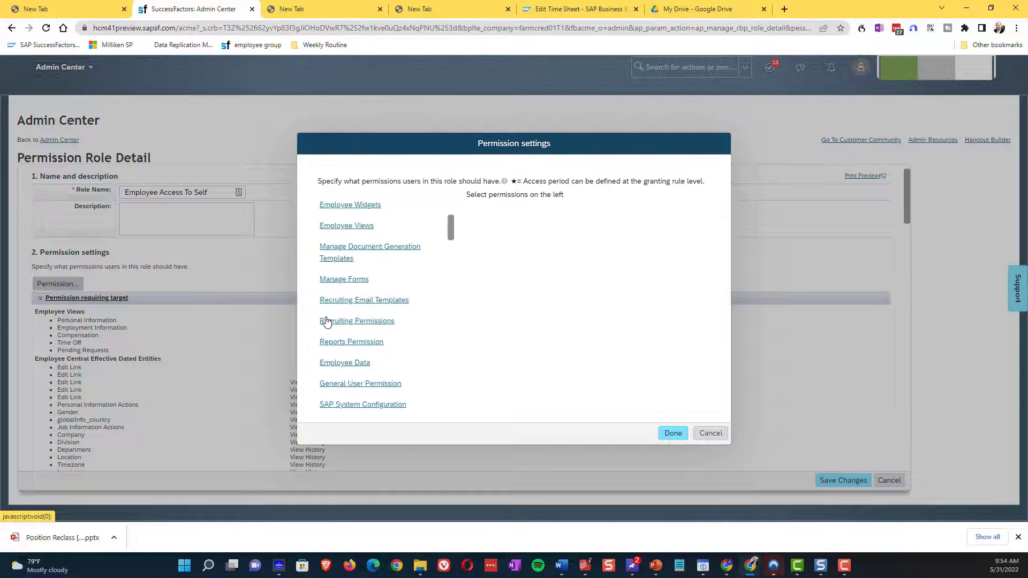
scroll(327, 322, "down", 2)
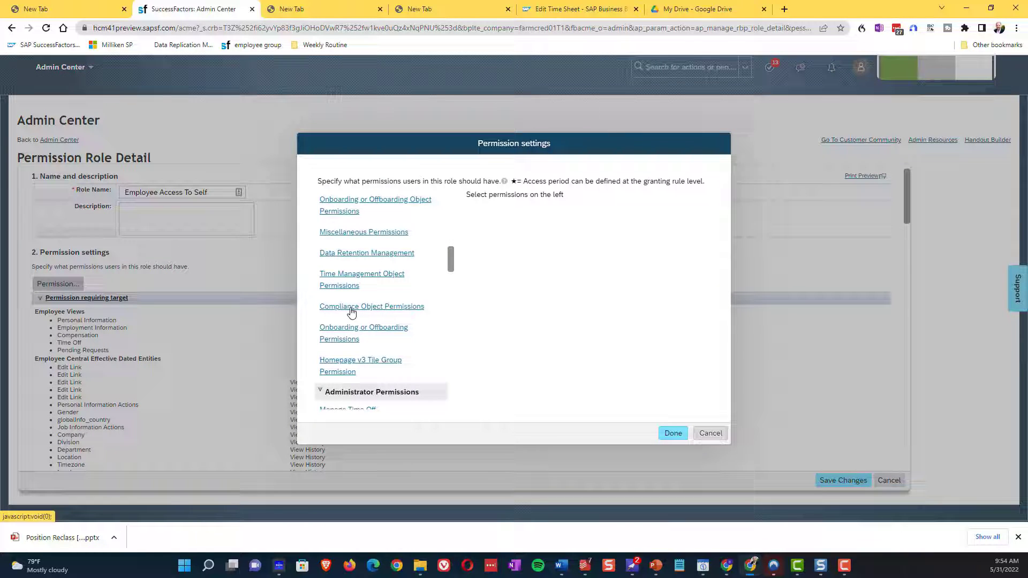
left_click(351, 279)
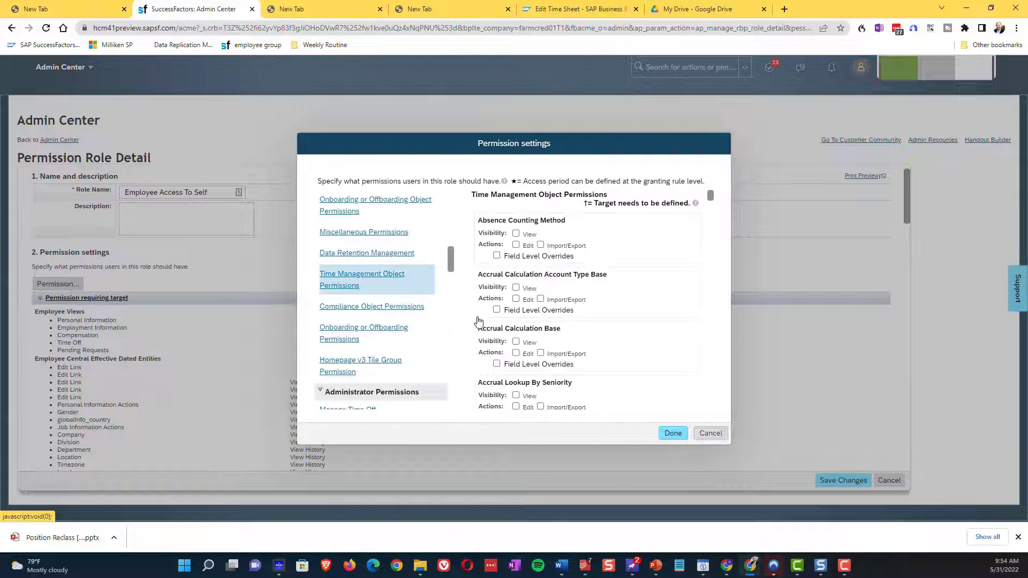
scroll(484, 314, "down", 5)
scroll(483, 313, "down", 5)
scroll(484, 322, "up", 10)
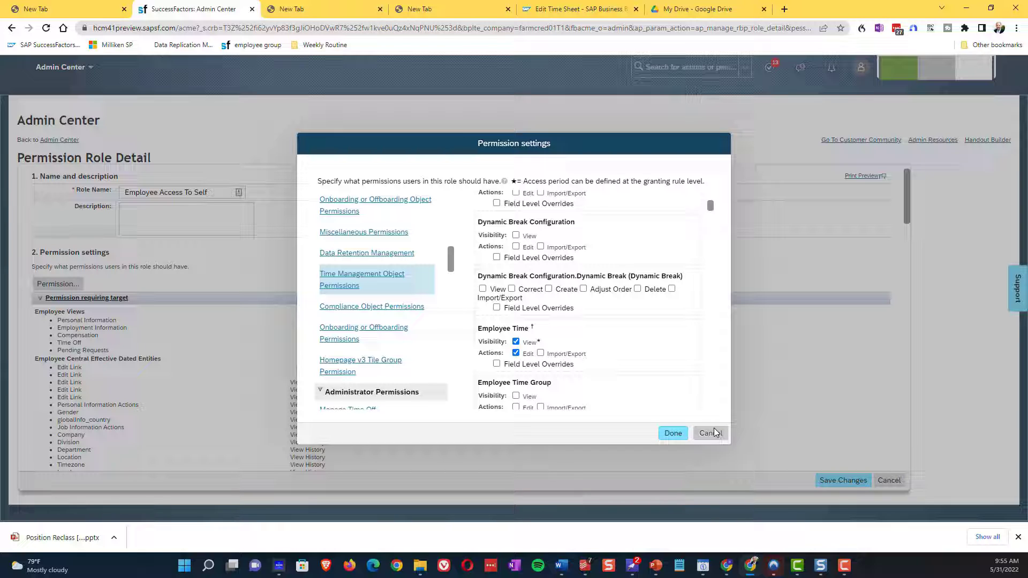
left_click(712, 433)
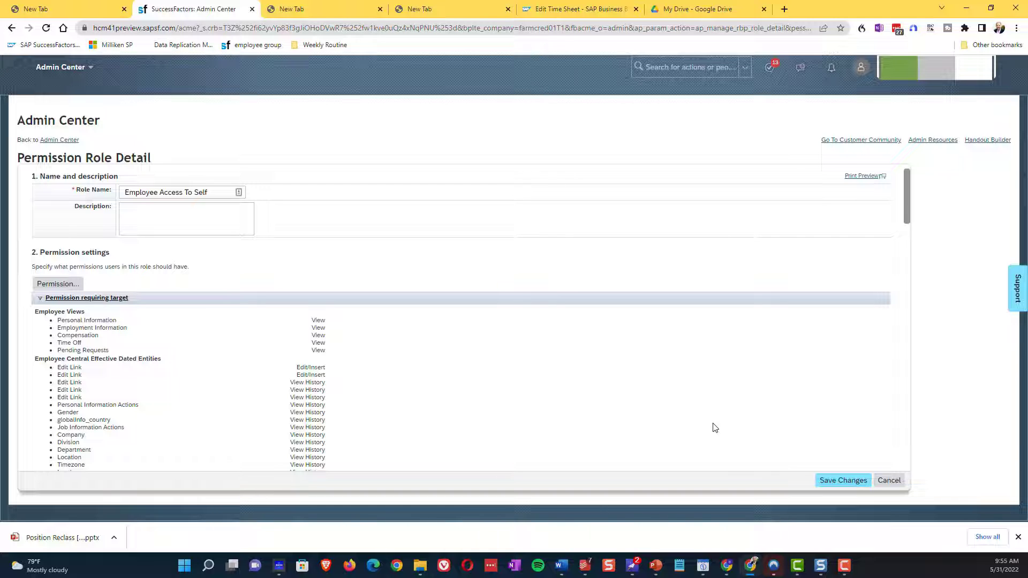
left_click(57, 284)
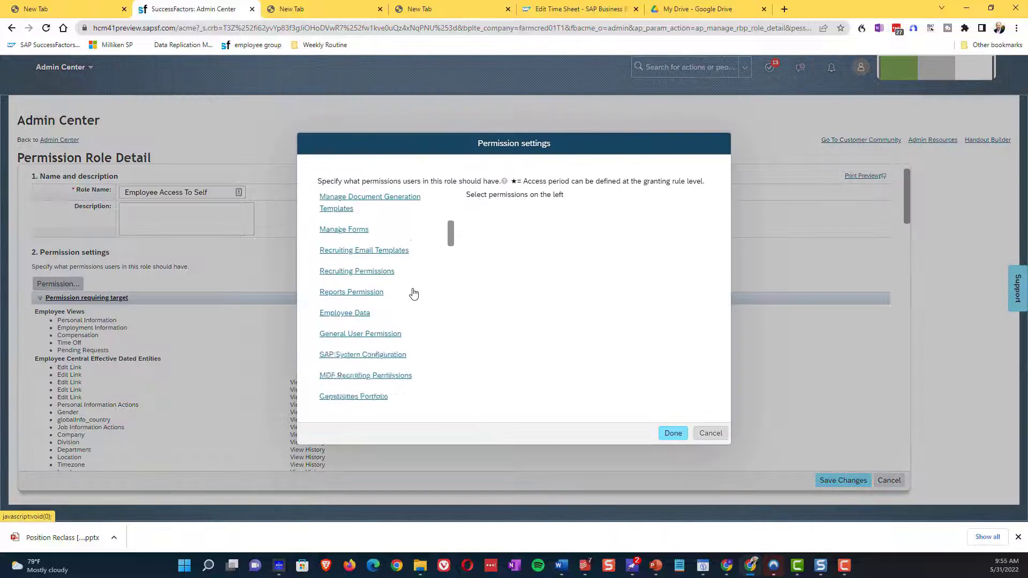
scroll(414, 293, "down", 10)
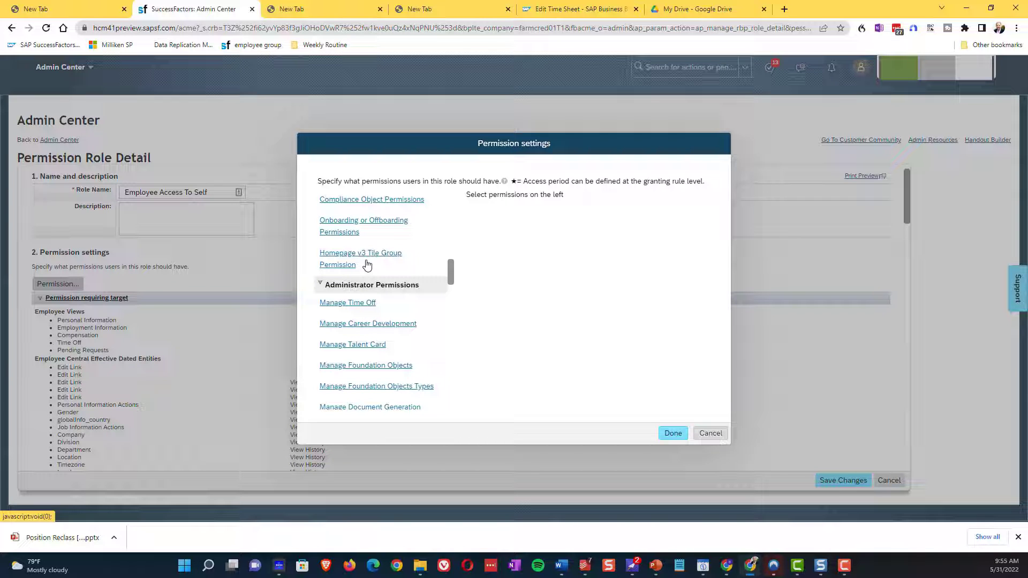
scroll(368, 264, "up", 2)
left_click(712, 435)
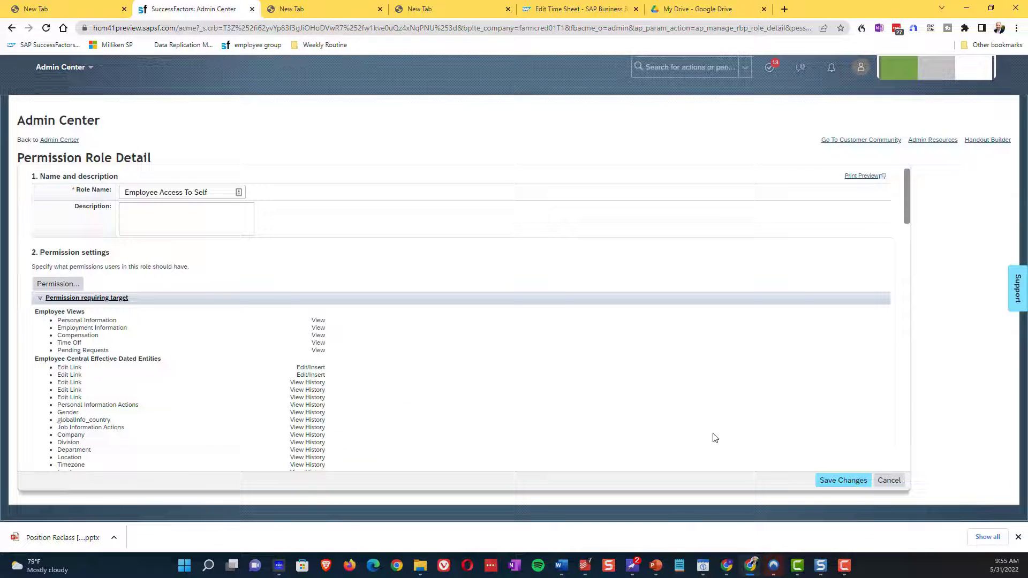
Discard the current role and review HR Admin's Employee Views permissions, including Manage Time Off.
left_click(885, 481)
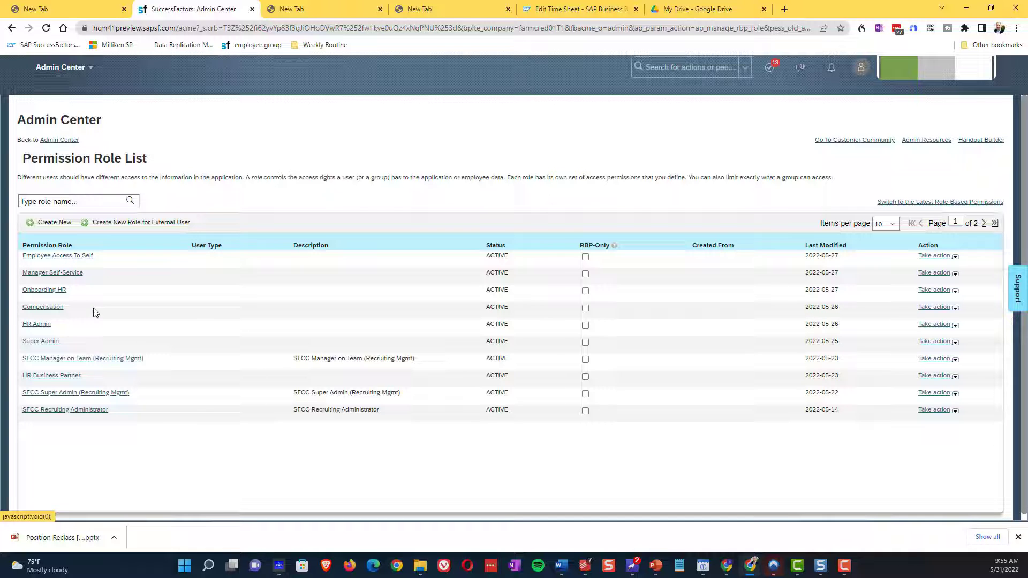
left_click(34, 324)
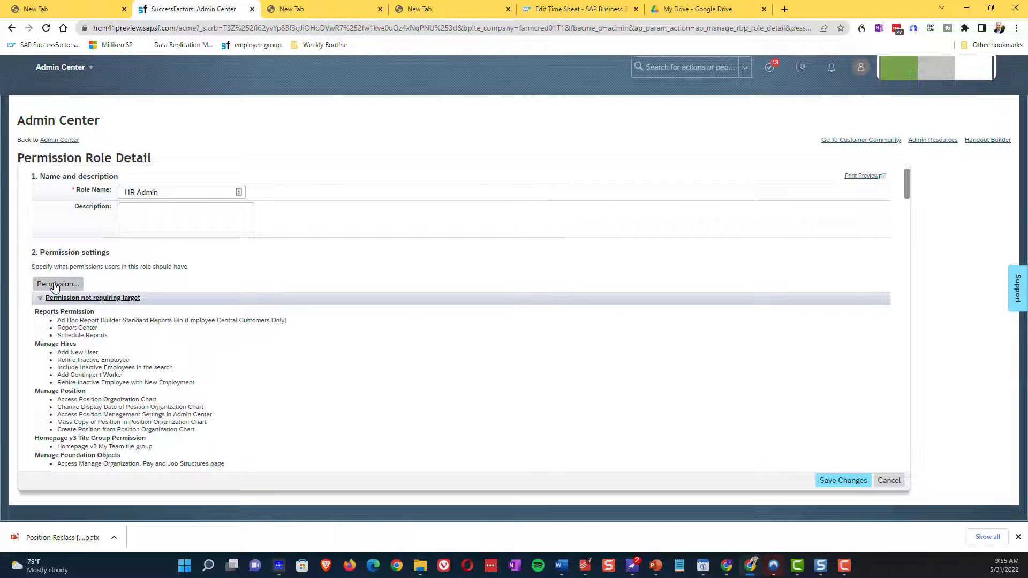
left_click(72, 285)
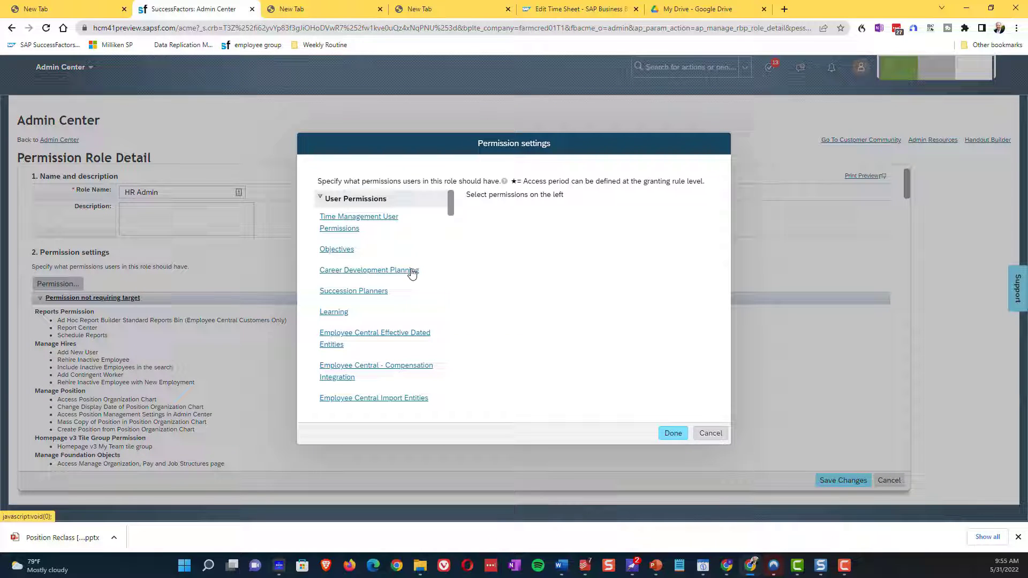
scroll(412, 273, "down", 5)
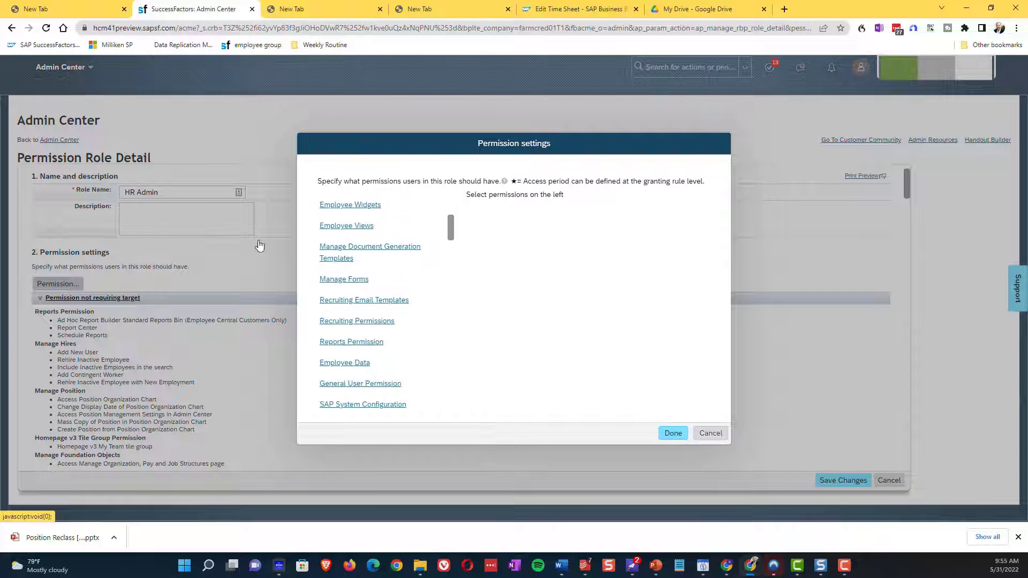
left_click(346, 226)
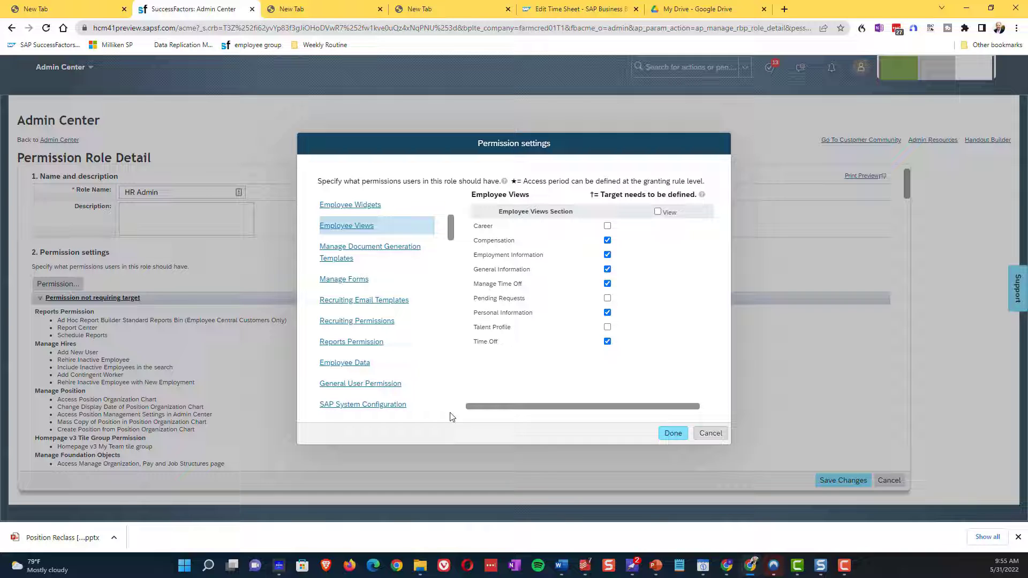
left_click(680, 433)
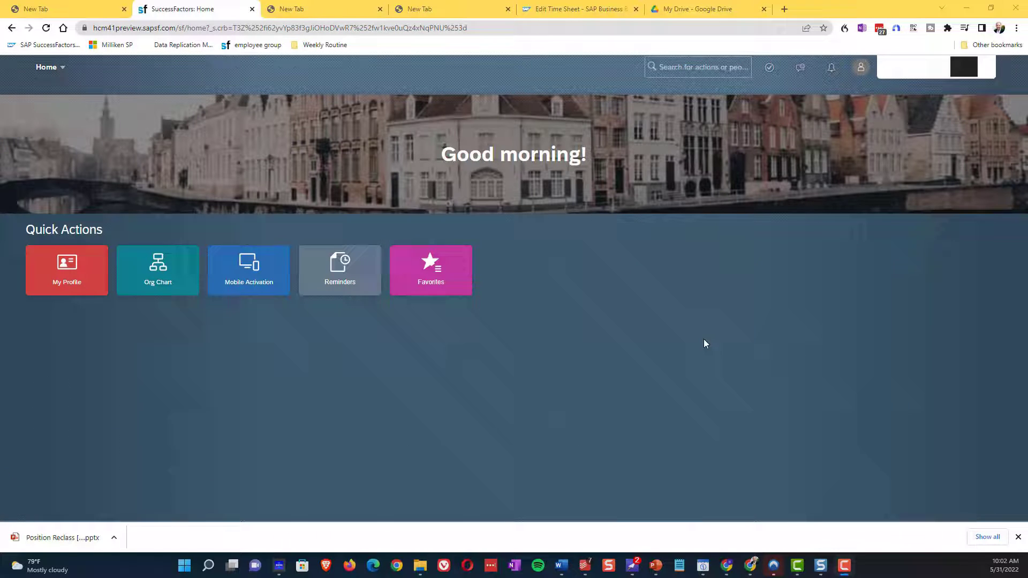
Open your own profile and its Actions list to reach Leave Of Absence.
left_click(862, 68)
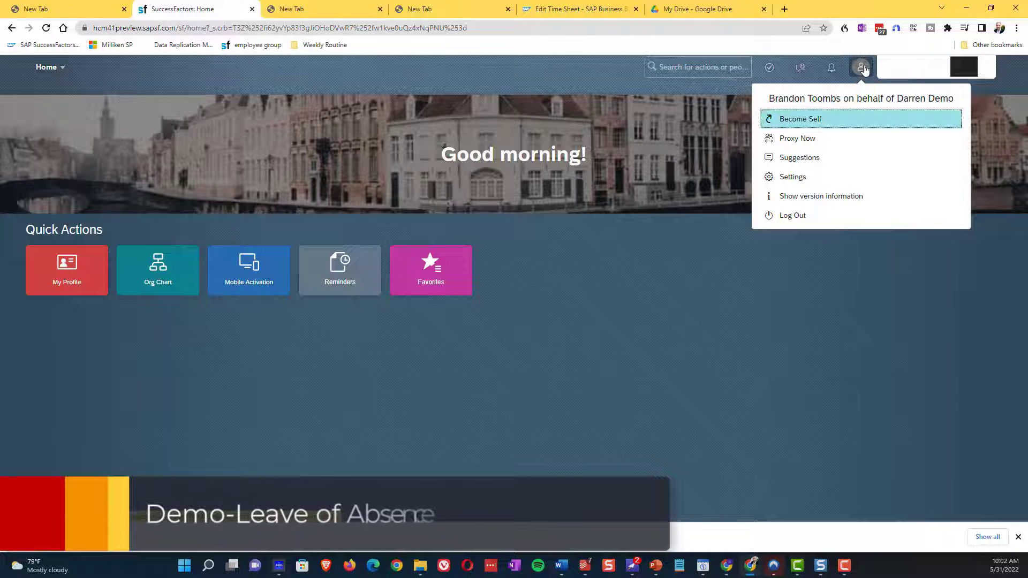
left_click(862, 68)
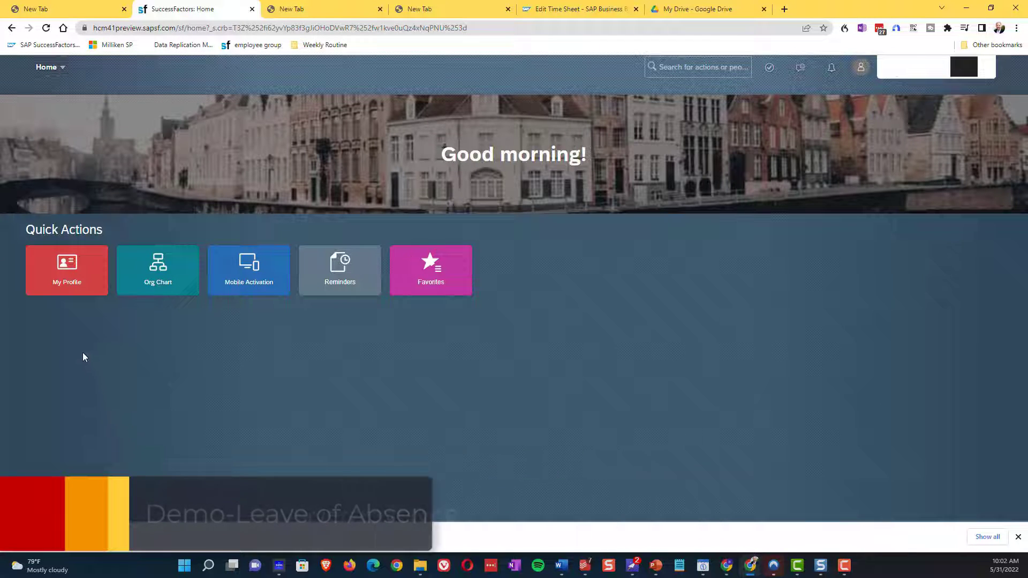
left_click(72, 282)
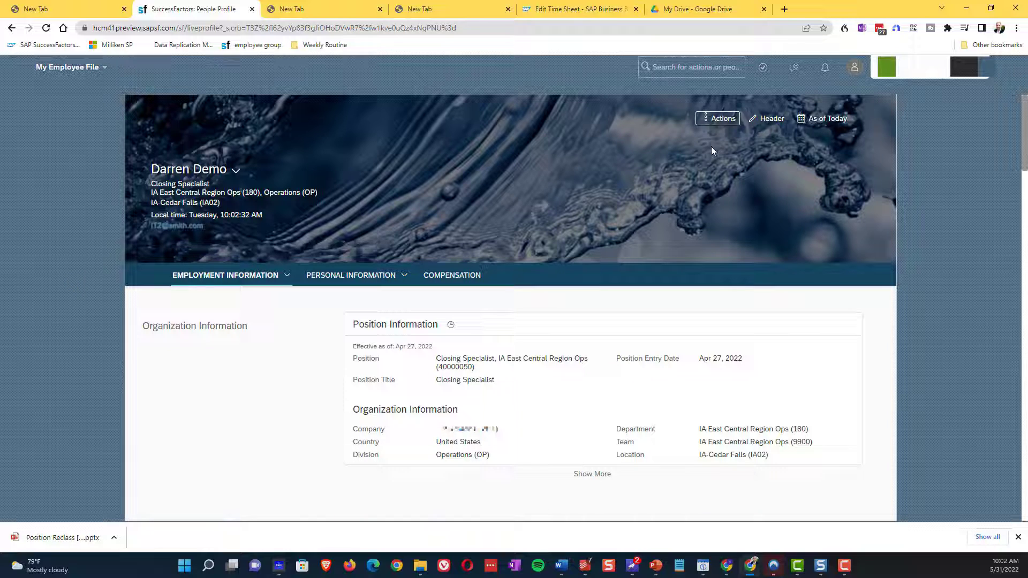
left_click(715, 119)
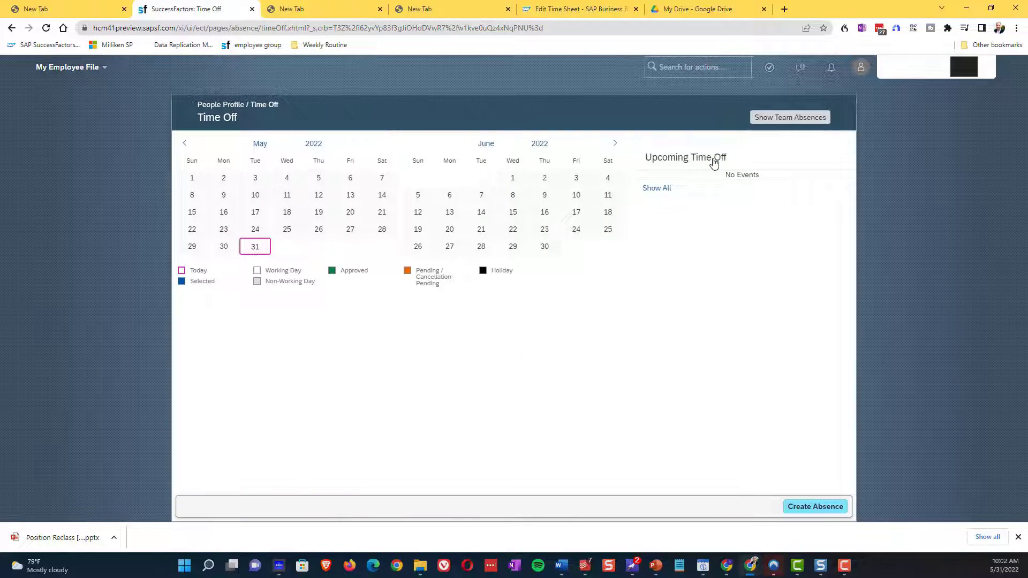
Create and submit an FMLA Family absence from May 30 with expected return Jun 30, 2022.
left_click(805, 508)
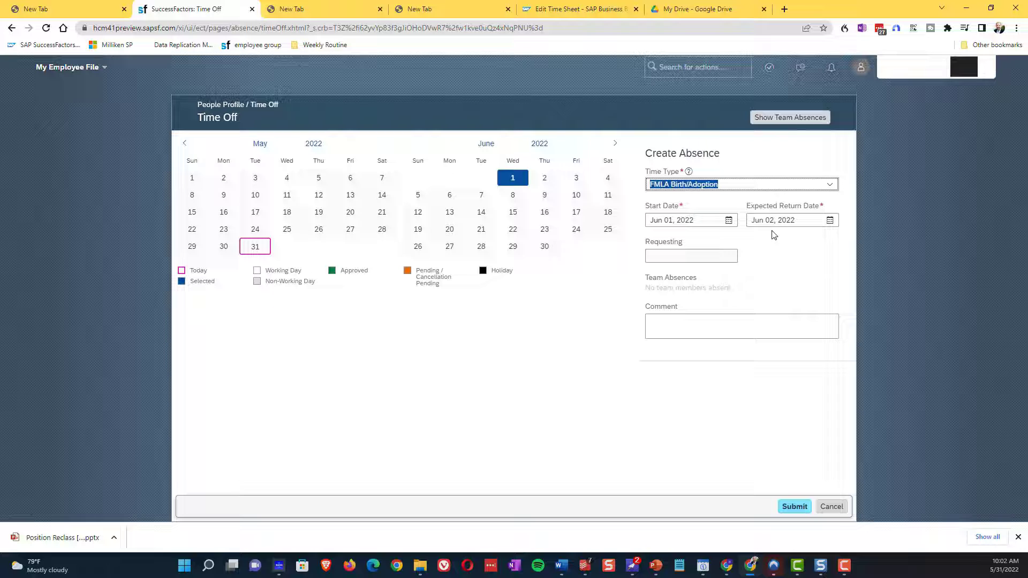
left_click(829, 184)
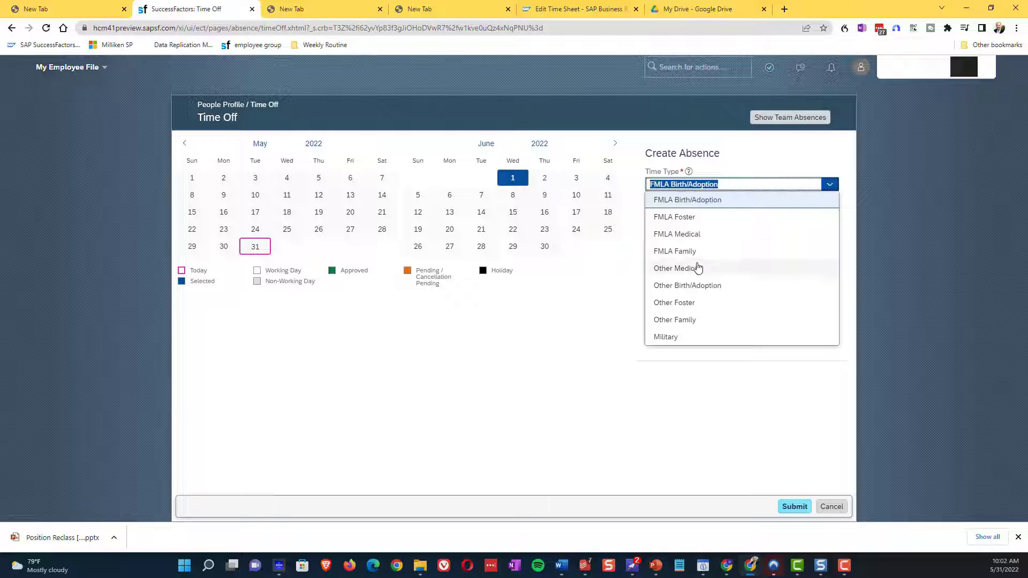
left_click(675, 251)
left_click(829, 221)
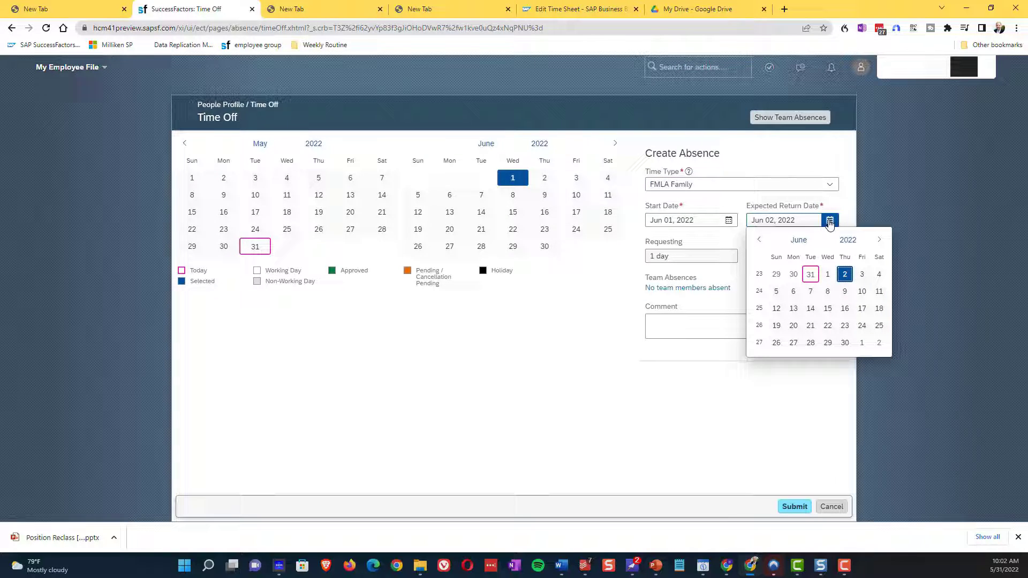
left_click(845, 343)
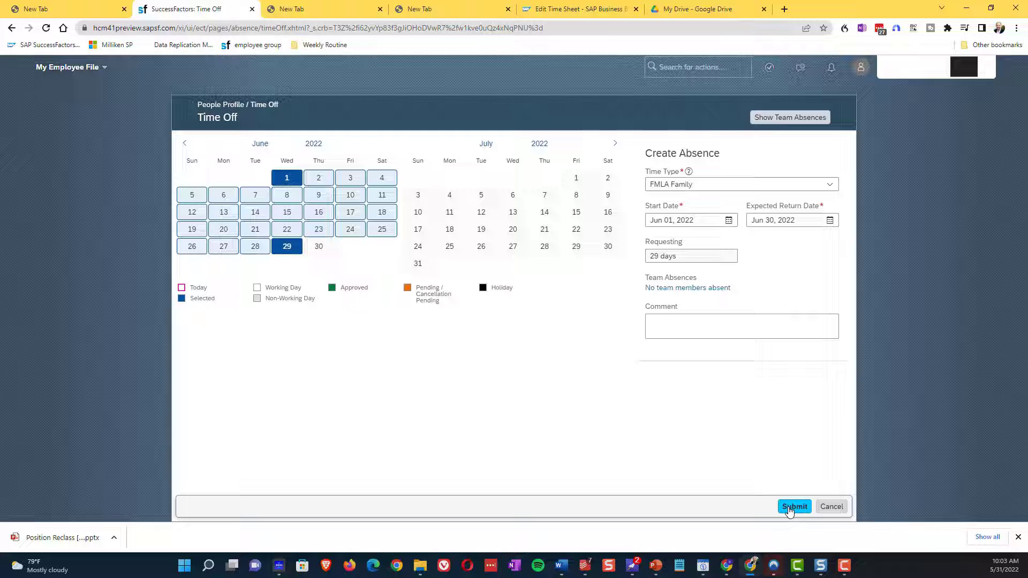
left_click(728, 220)
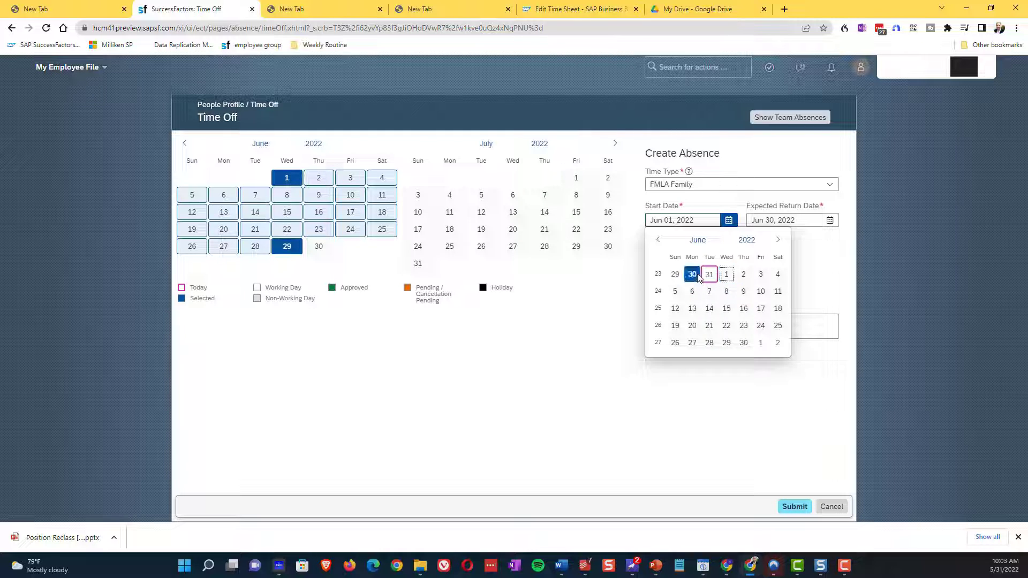
left_click(693, 274)
left_click(794, 506)
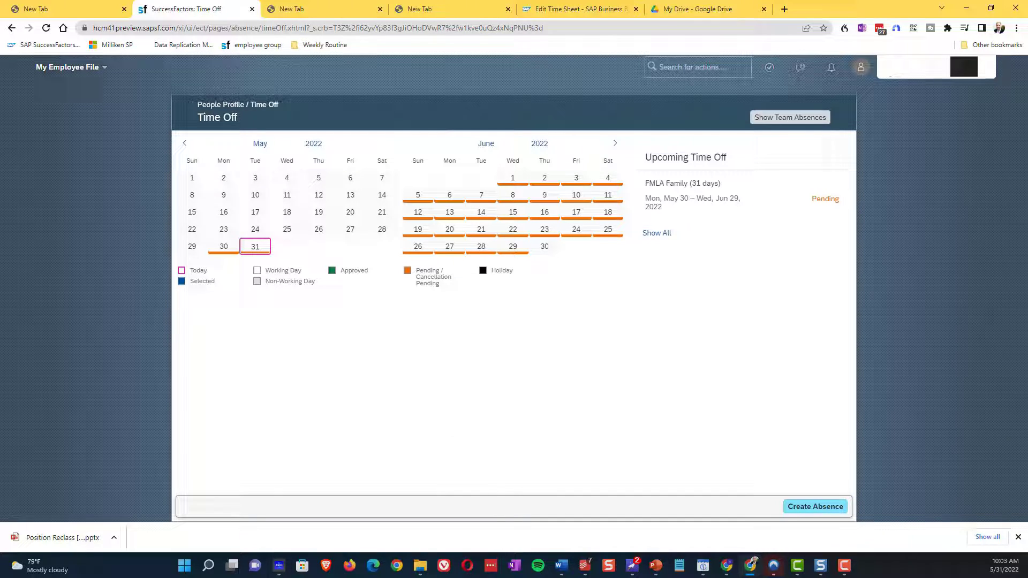
Stop acting as the employee, search for their profile, and open its Actions list.
left_click(860, 69)
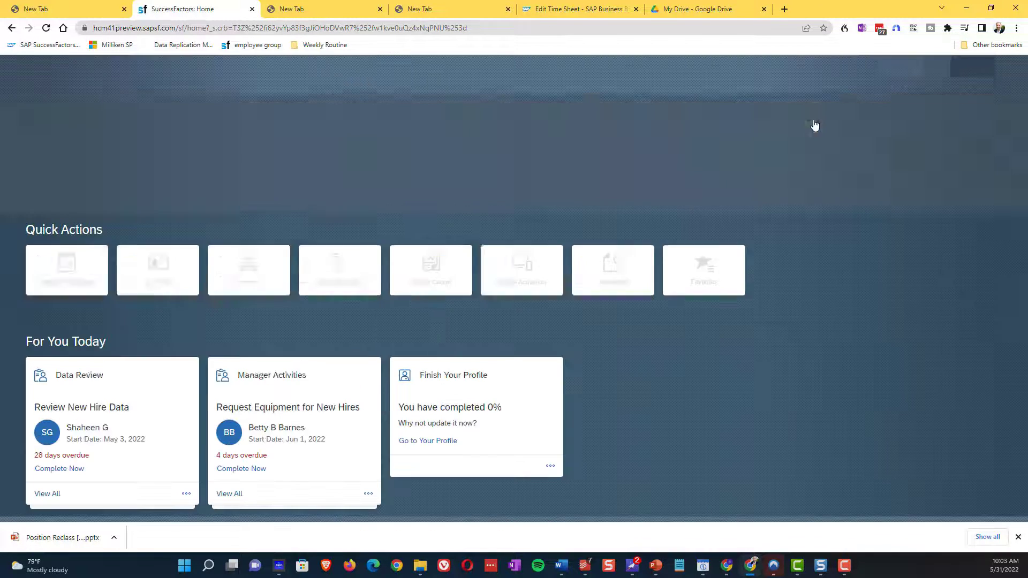
left_click(693, 68)
type("Dai")
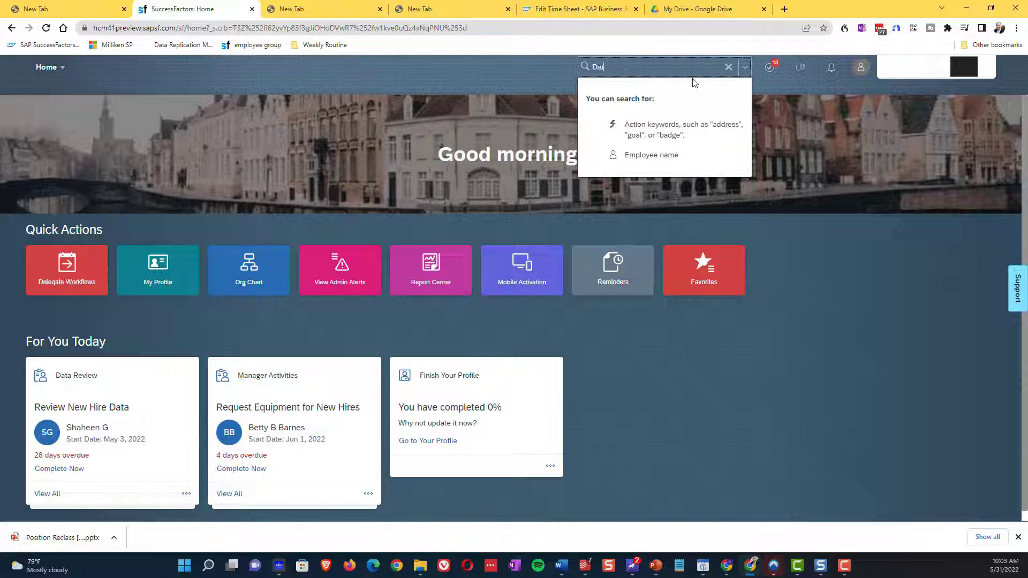
type("ren demo")
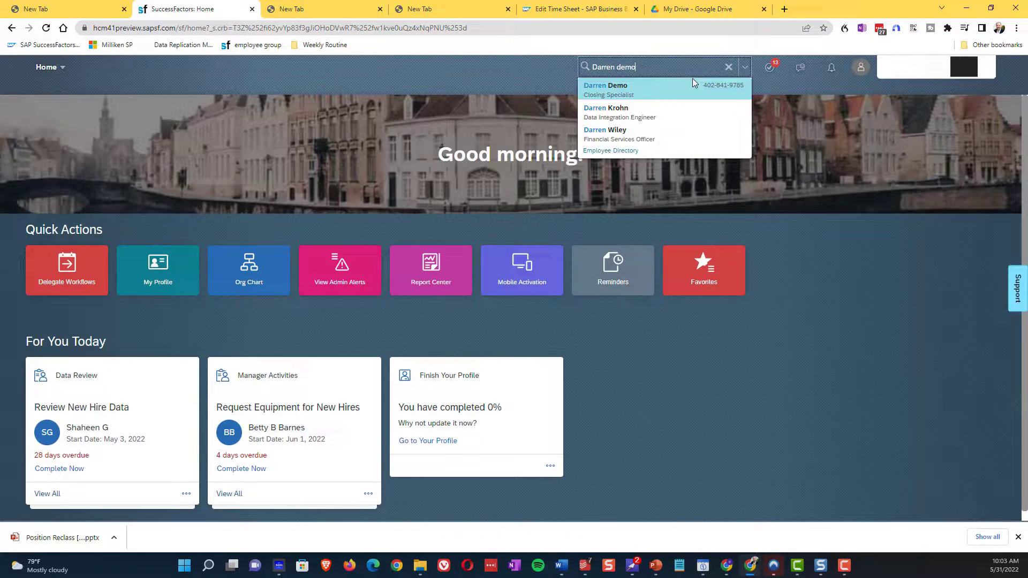
left_click(657, 89)
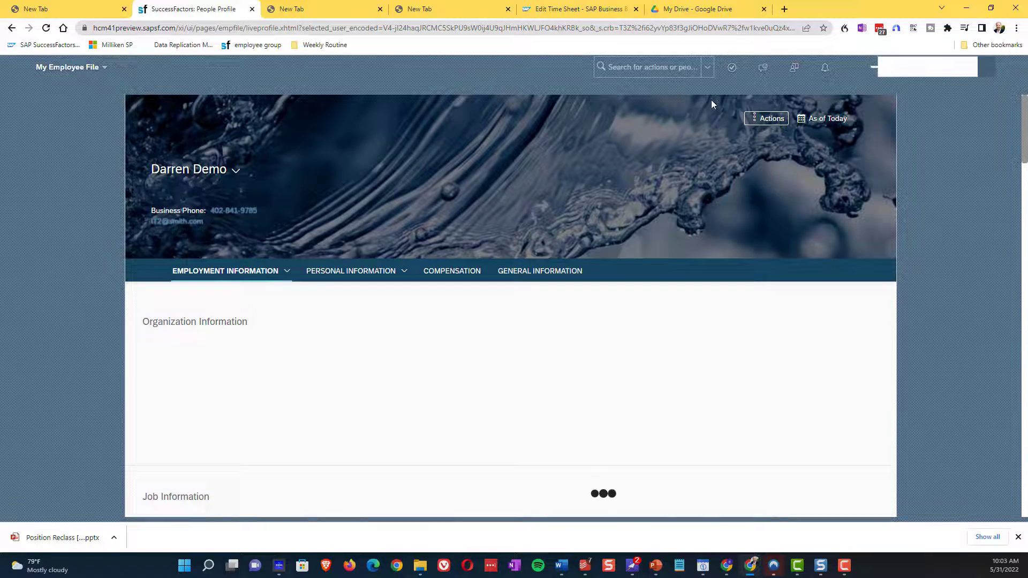
left_click(772, 120)
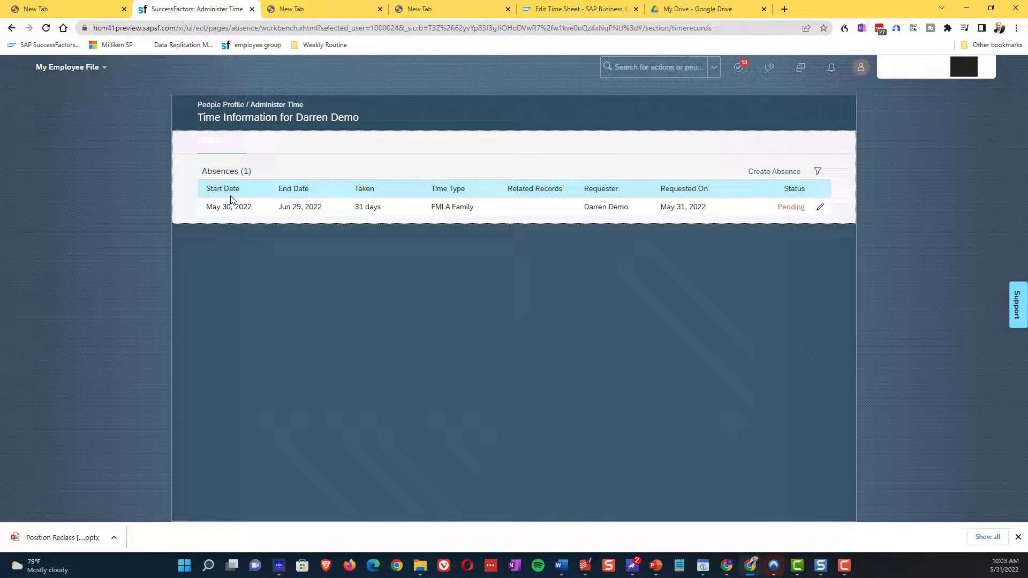
Edit the pending FMLA Family absence and submit Jun 03, 2022 as its actual return date.
left_click(821, 208)
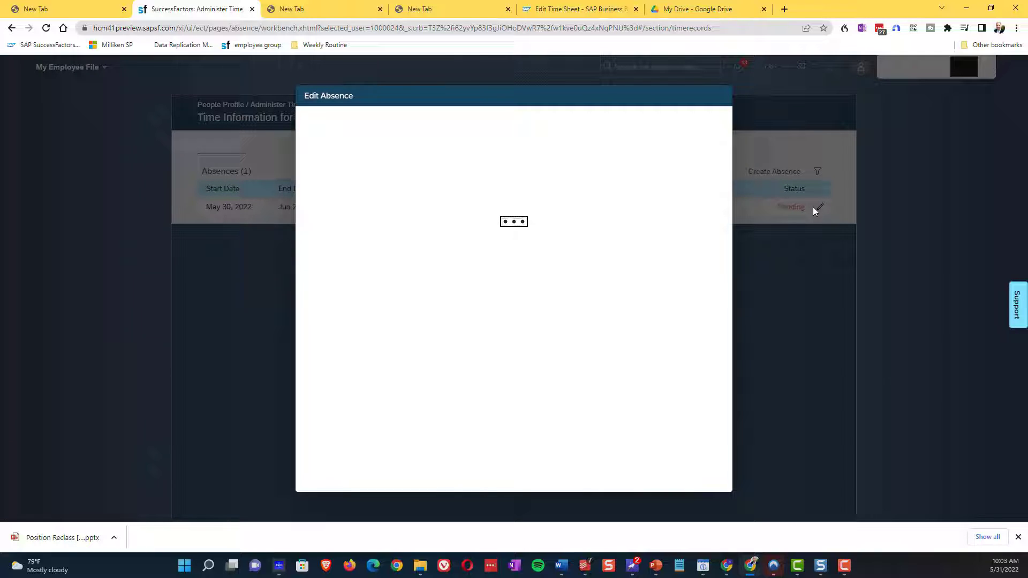
left_click(599, 188)
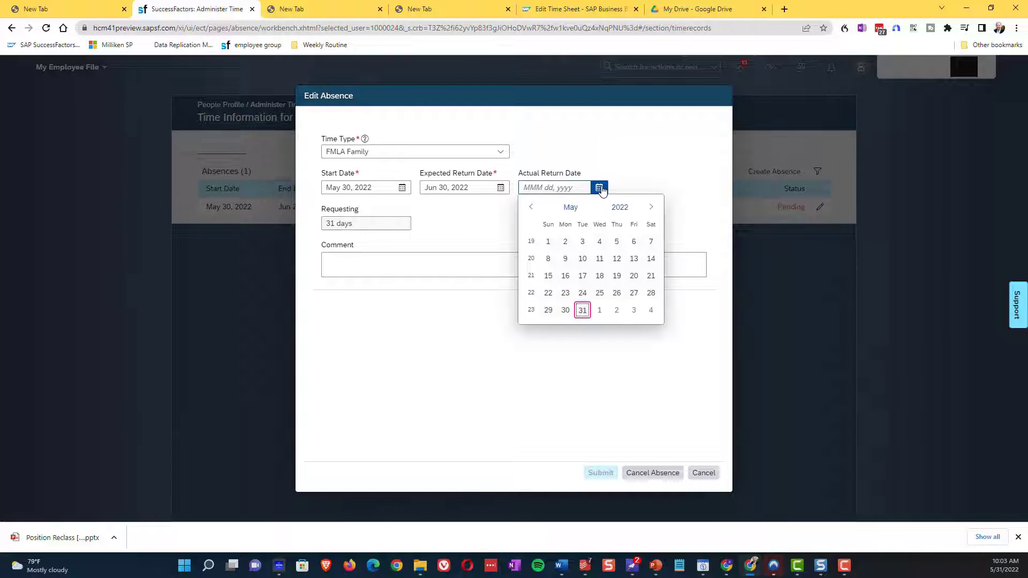
left_click(600, 189)
left_click(600, 188)
left_click(650, 207)
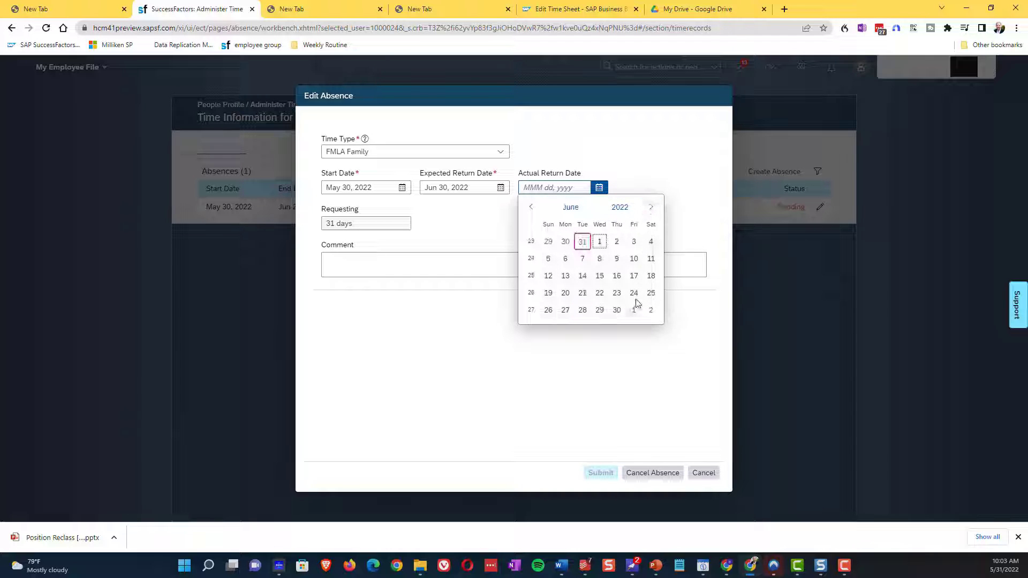
left_click(634, 242)
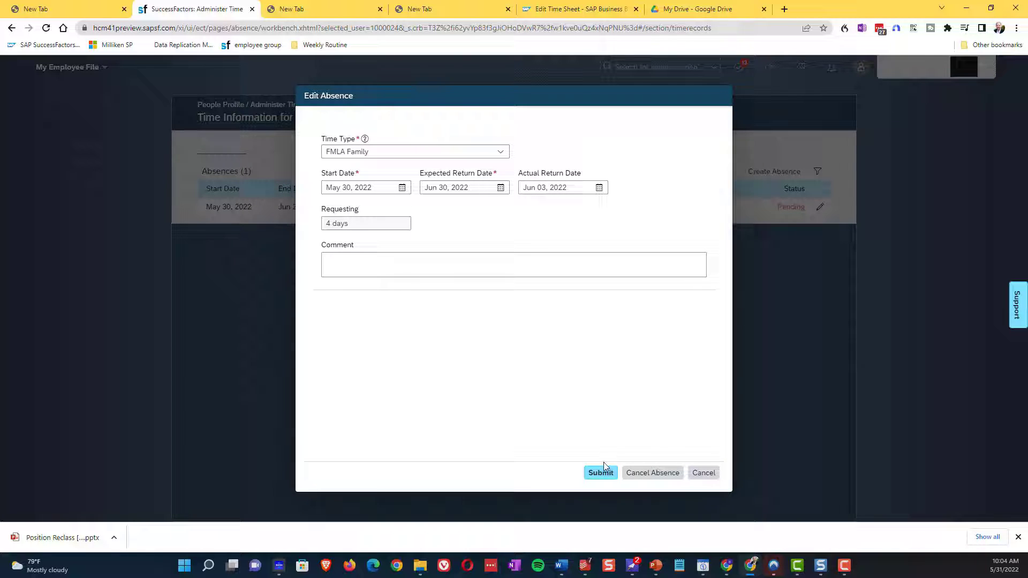
left_click(603, 467)
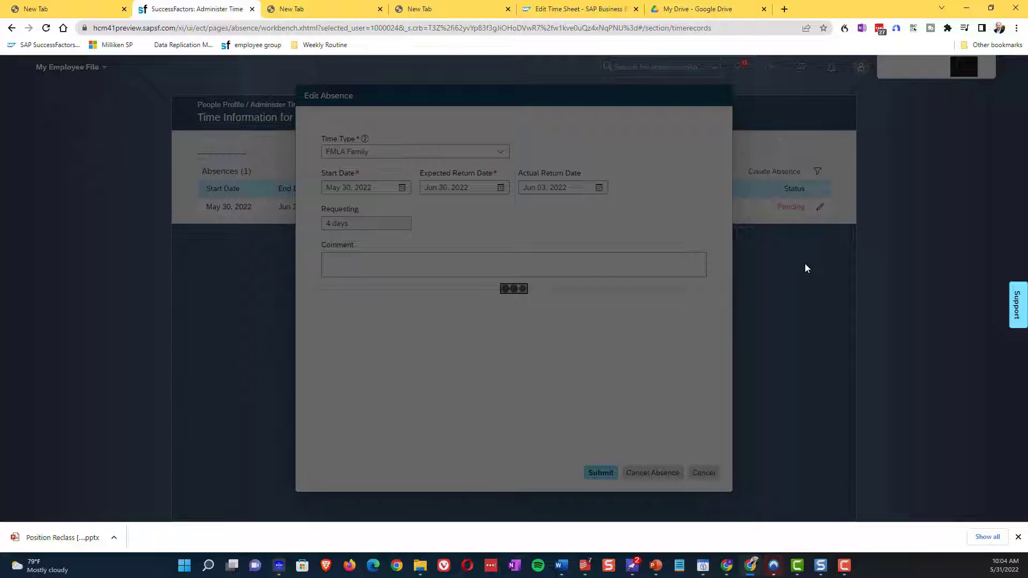